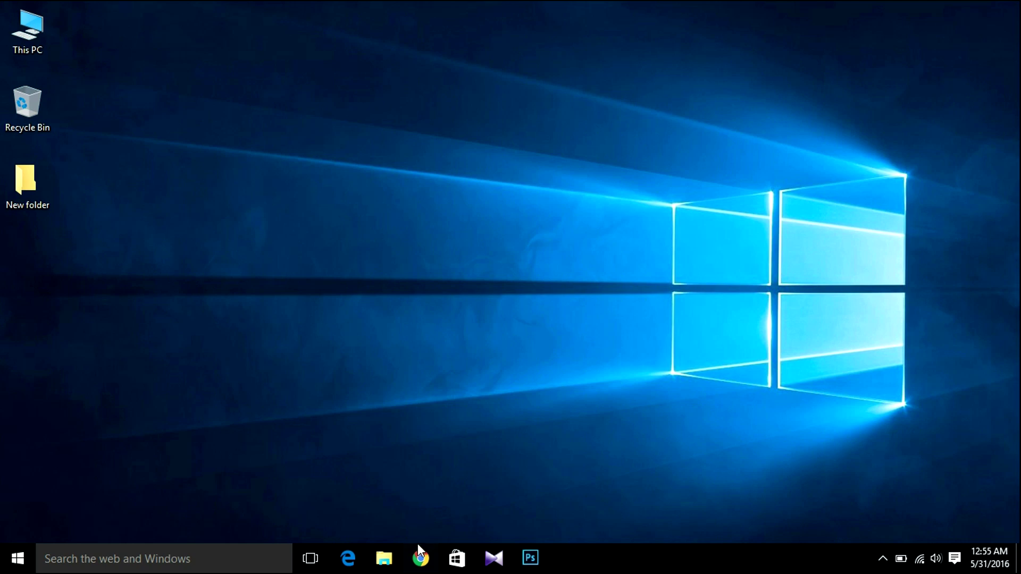
Search Google for 'ubuntu' in Chrome and open the ubuntu.com result
click(423, 556)
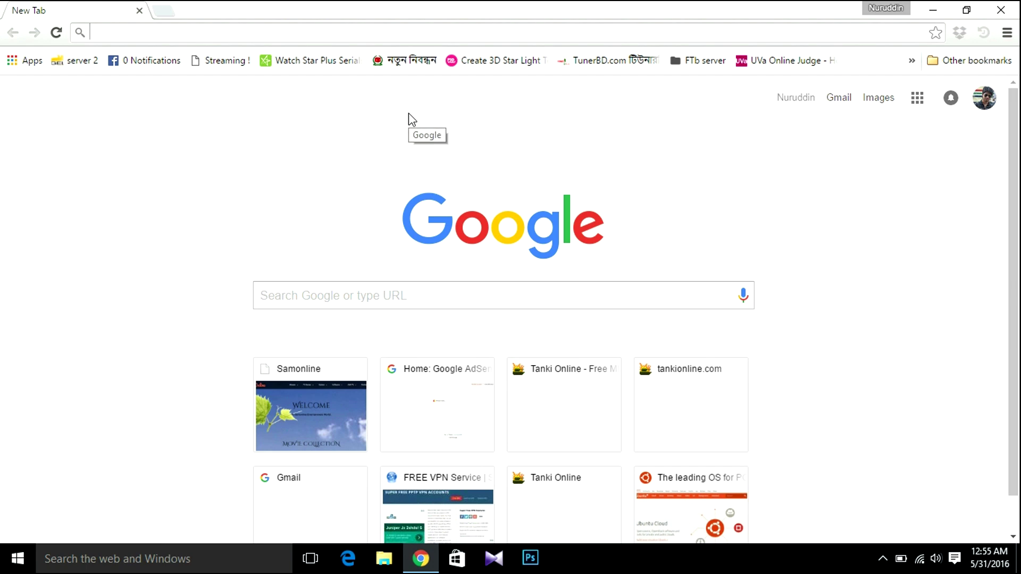
text(ubuntu)
key(Return)
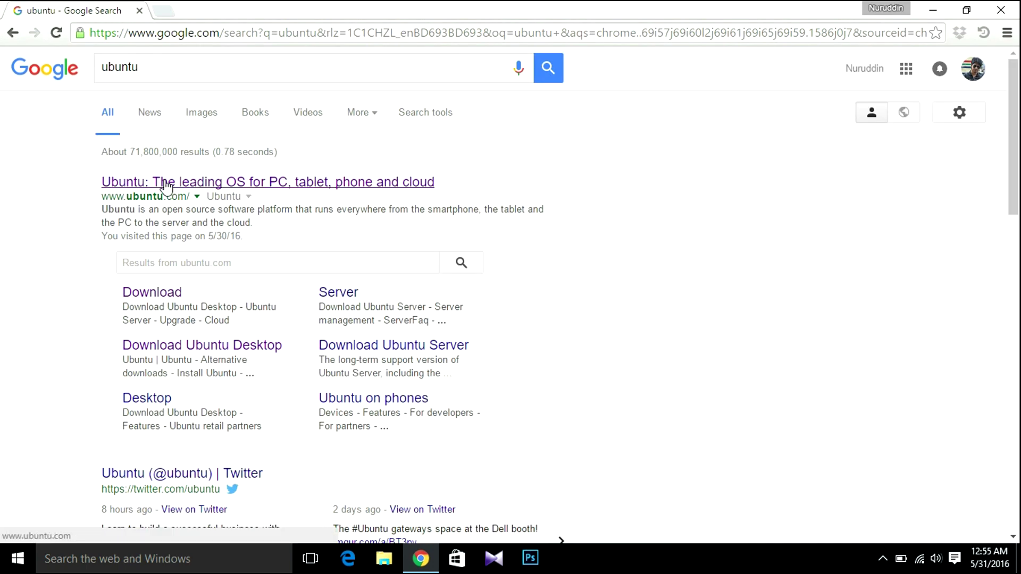
click(167, 184)
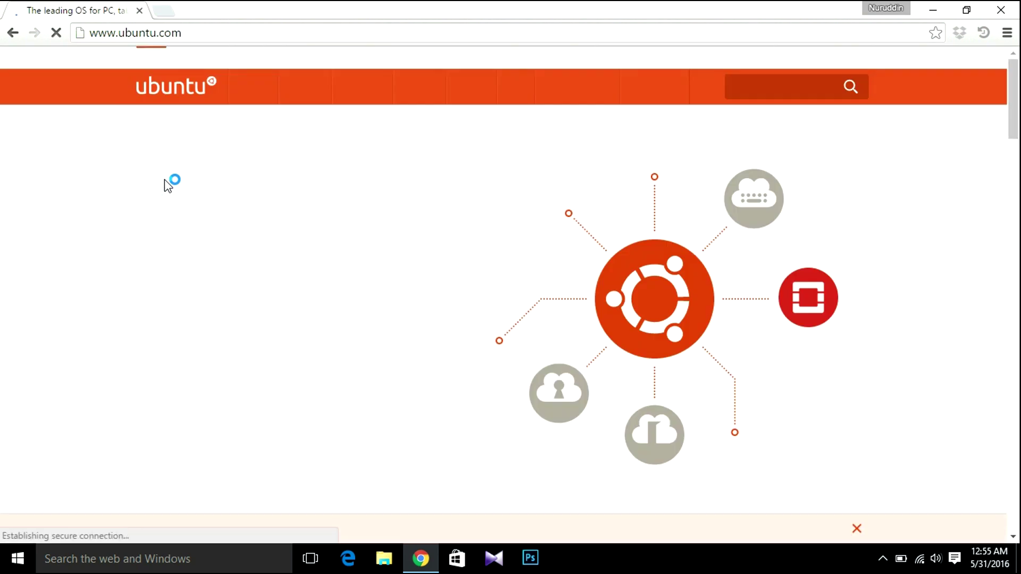
Go to the Ubuntu 16.04 LTS Desktop download page, then its Alternative downloads page
mouse_move(653, 90)
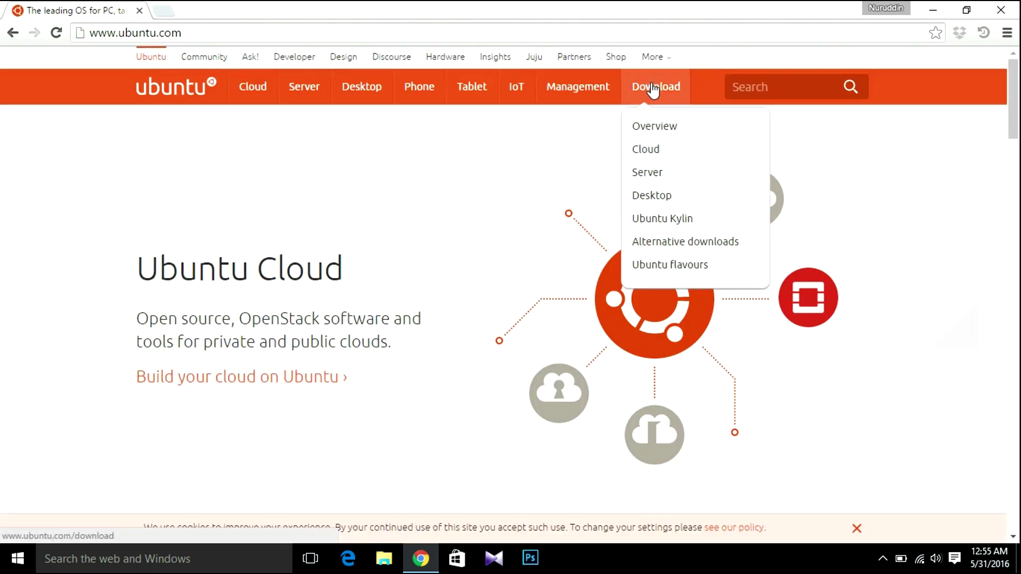
click(647, 198)
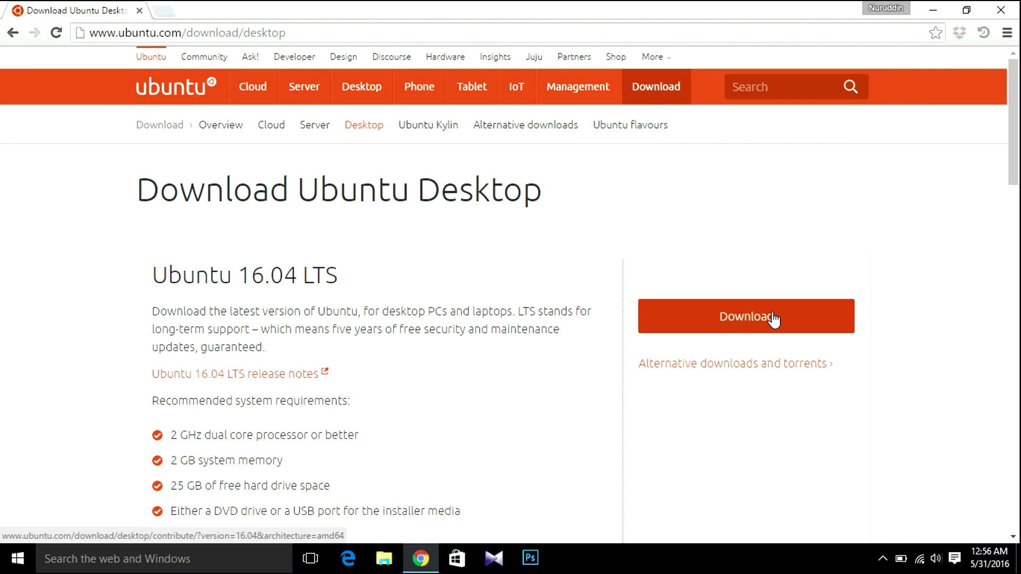
click(793, 366)
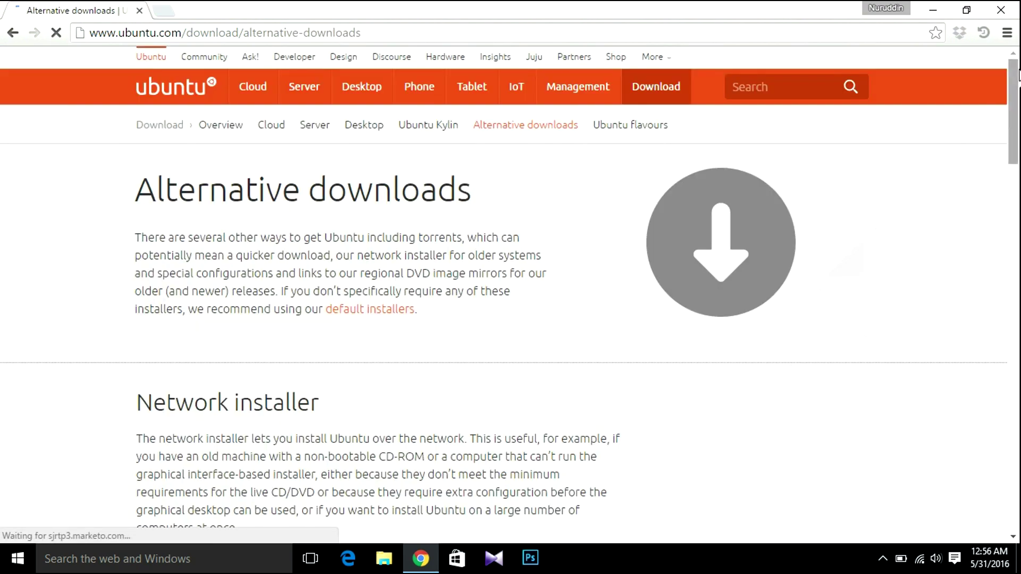
drag(1019, 99, 1019, 148)
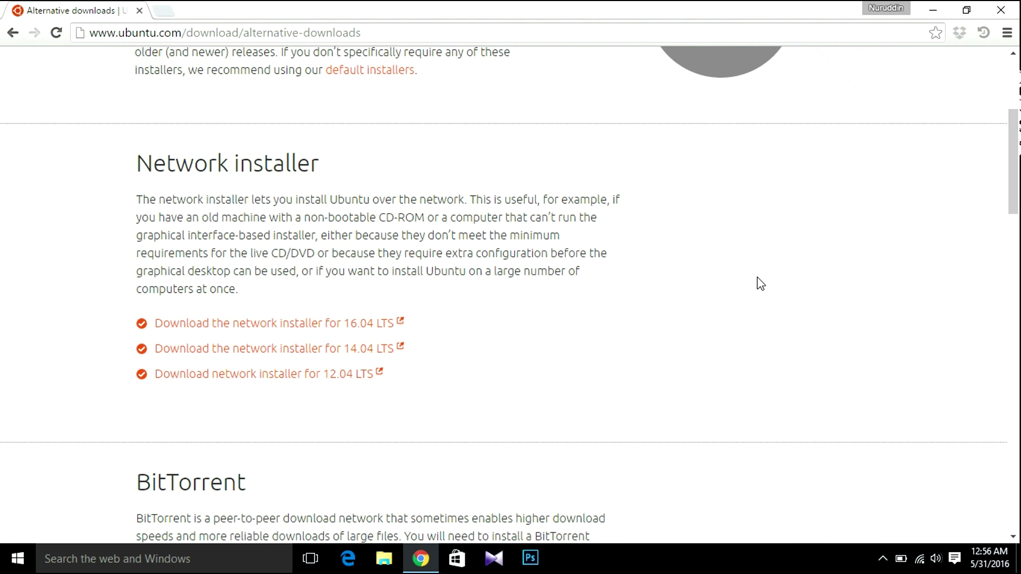
drag(1017, 194, 1018, 260)
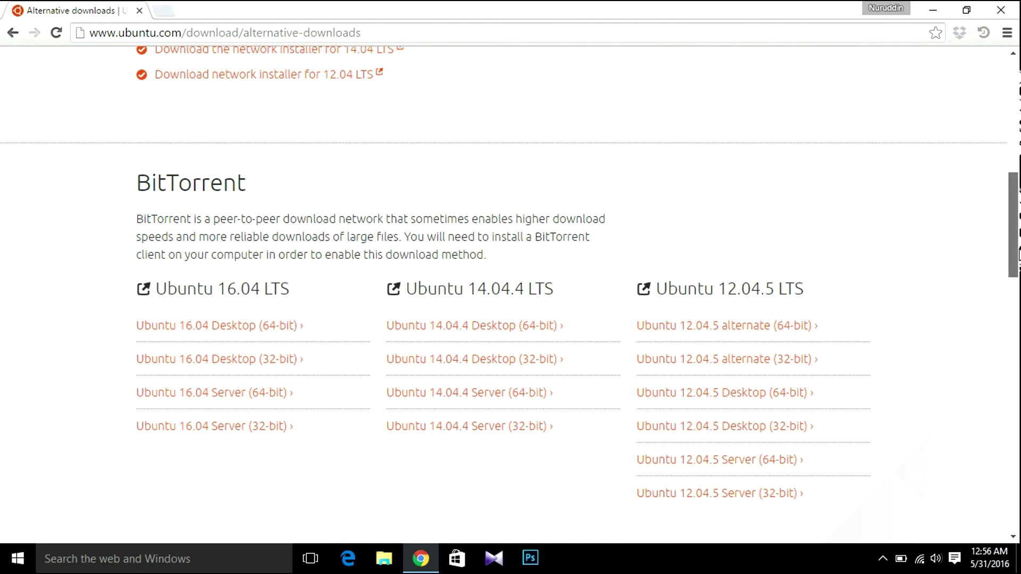
drag(1014, 228, 1015, 115)
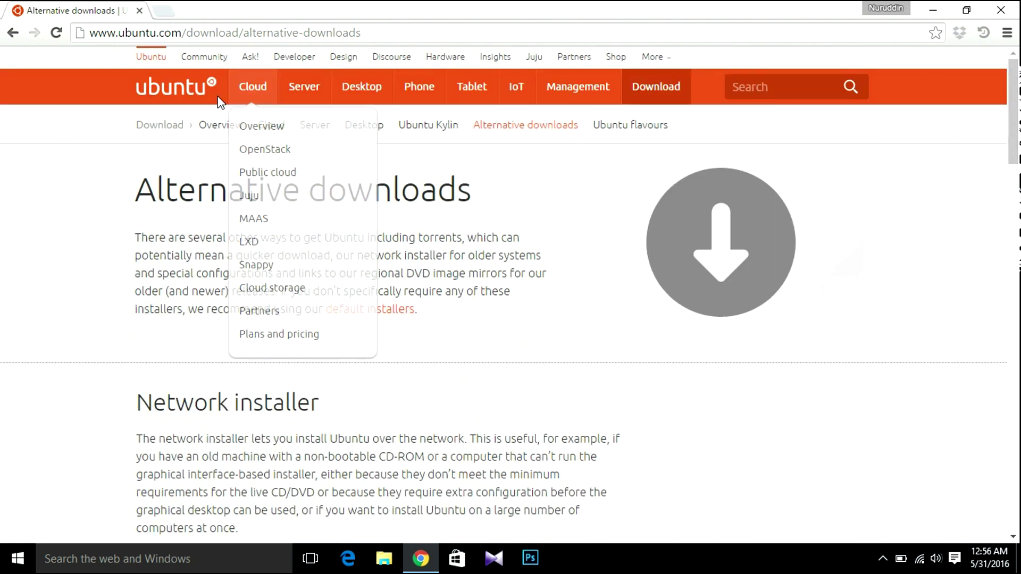
click(9, 31)
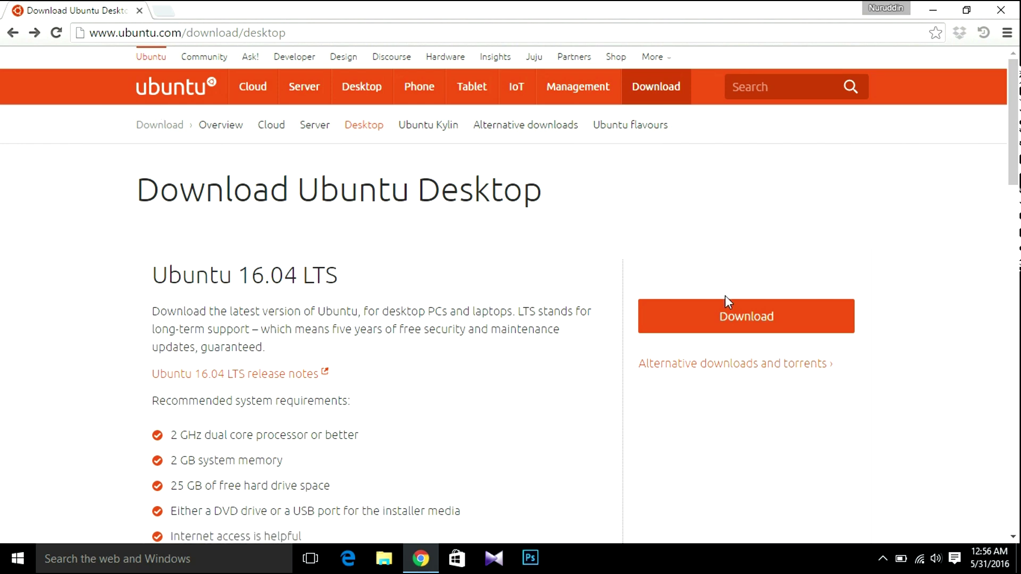
Download ubuntu-16.04-desktop-amd64.iso, skipping the contribution with 'Not now, take me to the download'
click(729, 316)
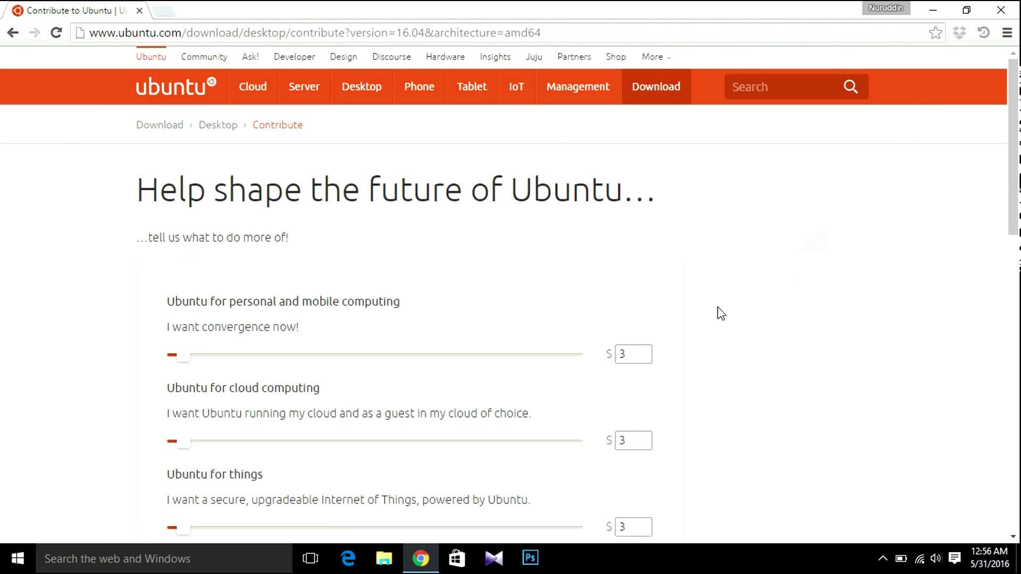
drag(1013, 202, 1019, 388)
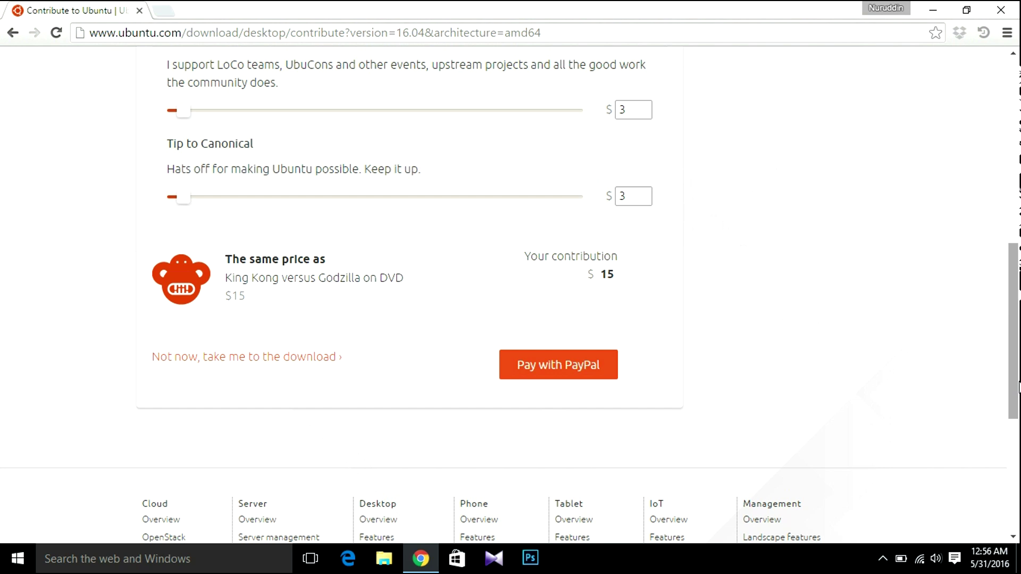
click(297, 361)
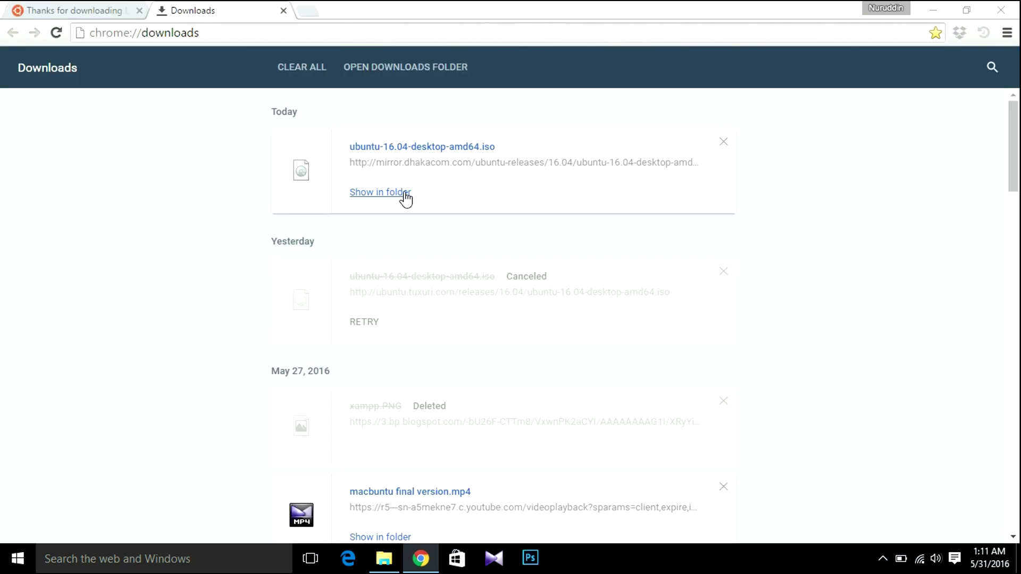
click(382, 194)
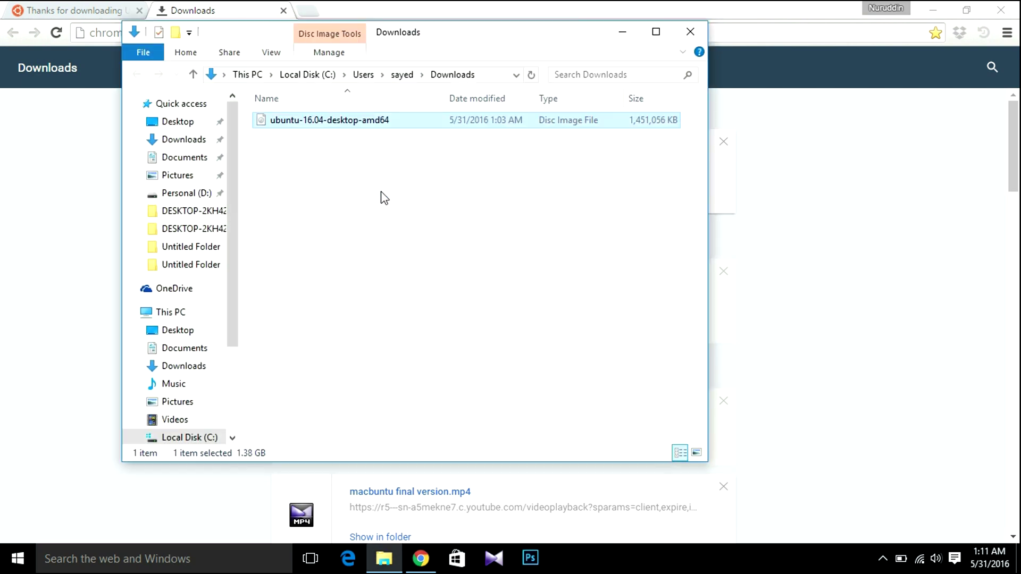
click(361, 128)
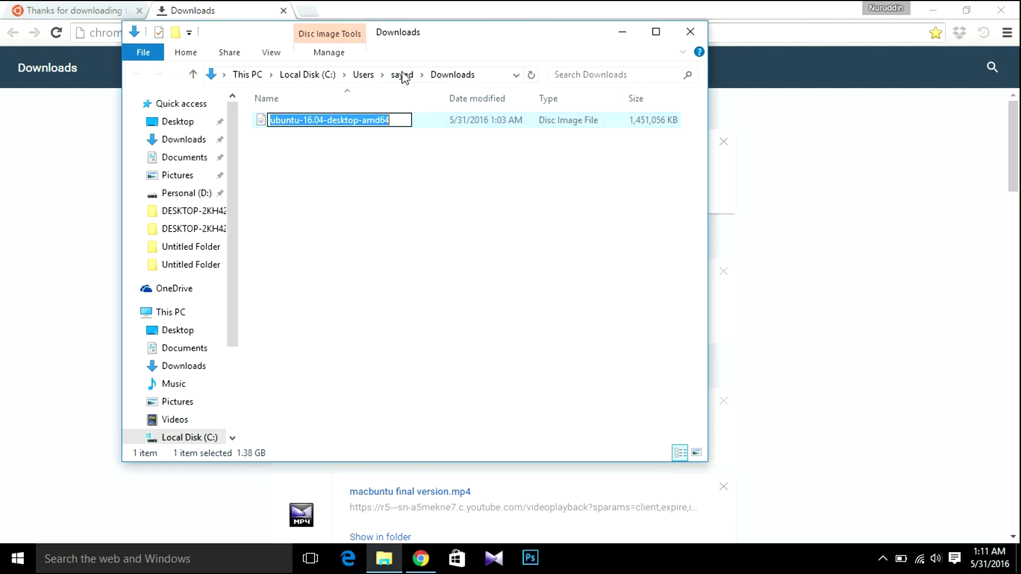
key(Escape)
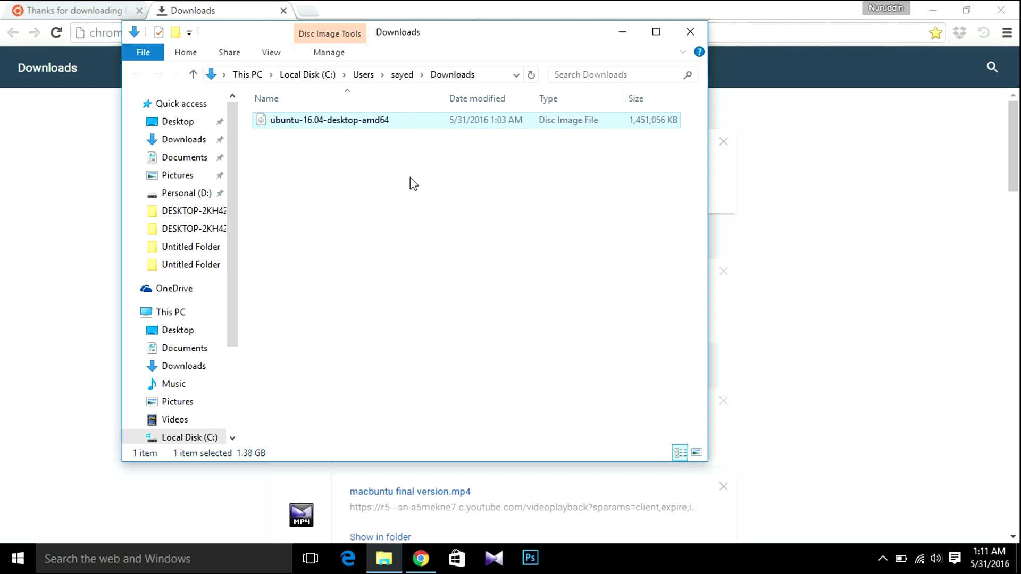
double_click(502, 36)
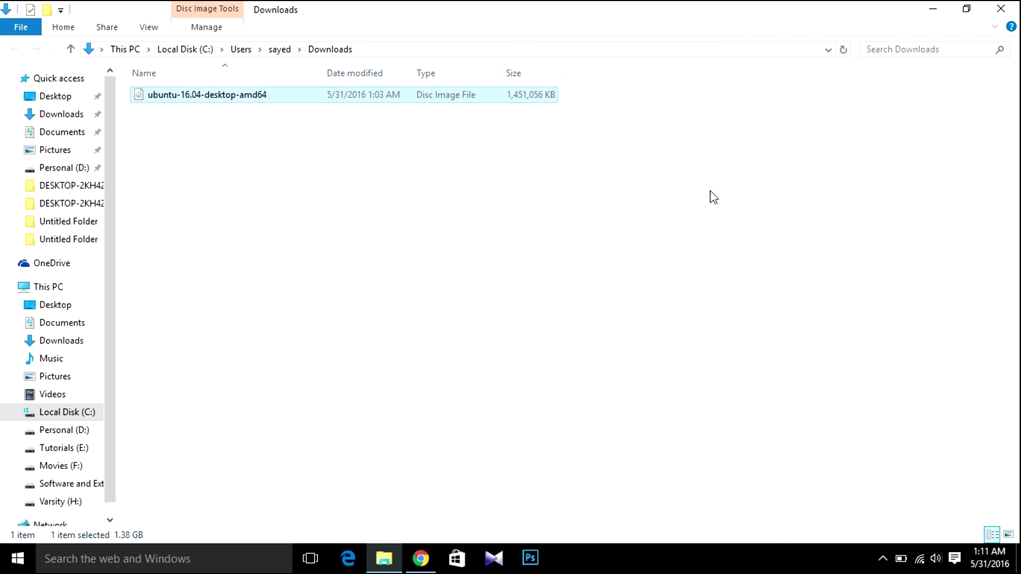
click(934, 8)
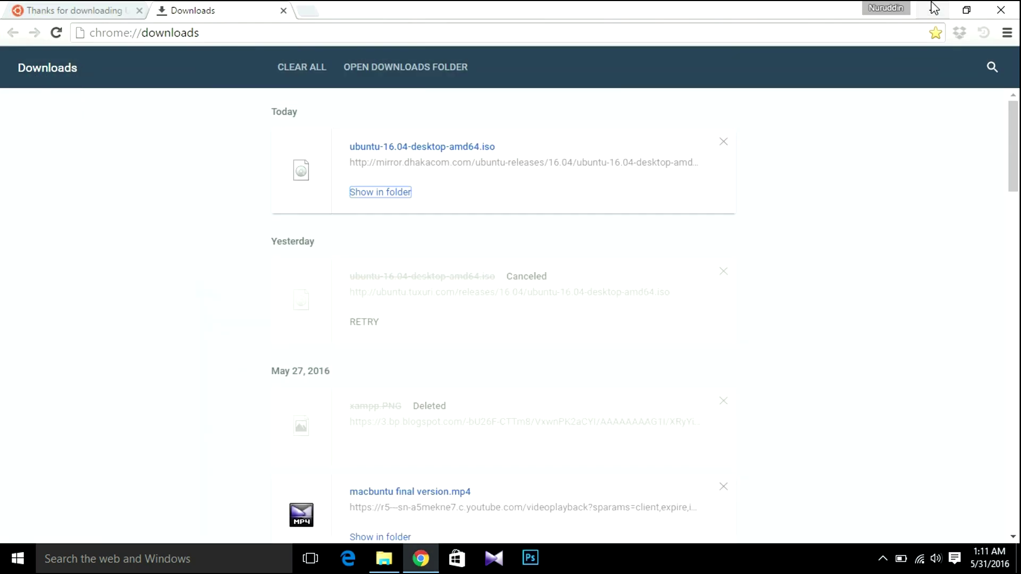
Check This PC's system properties (64-bit Windows 10 Pro, 4.00 GB RAM), then close them
click(934, 9)
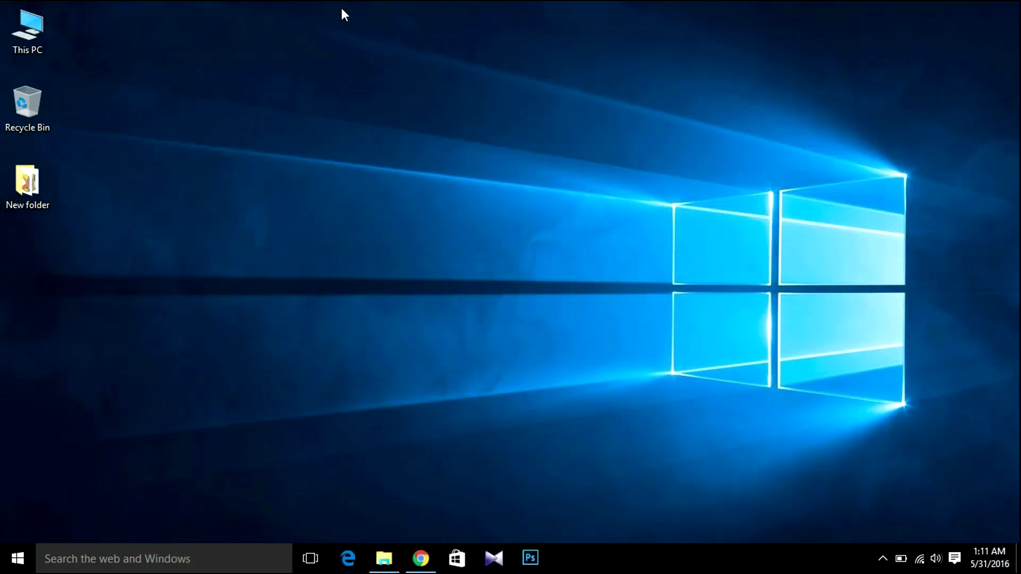
click(10, 38)
right_click(11, 38)
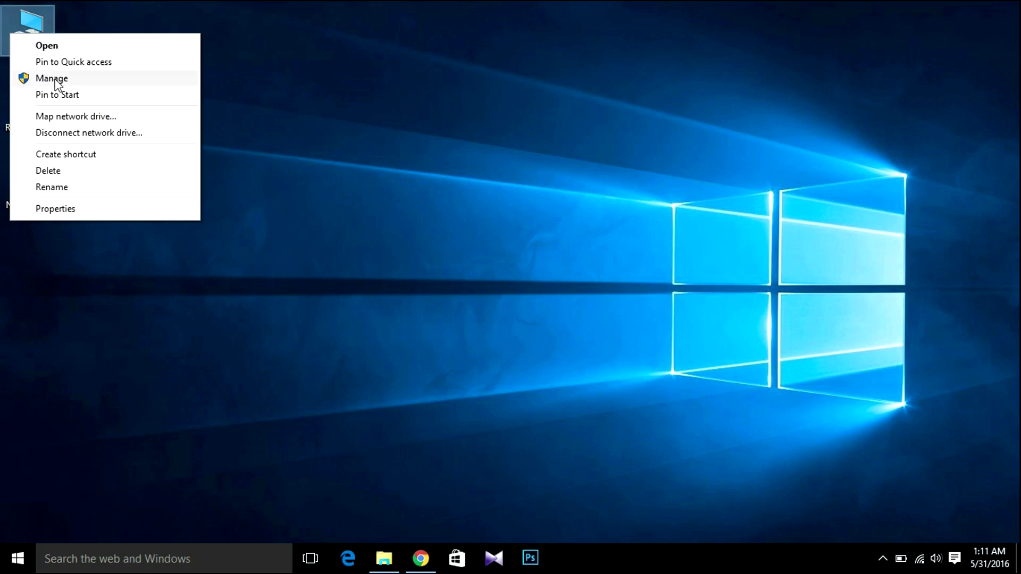
click(78, 209)
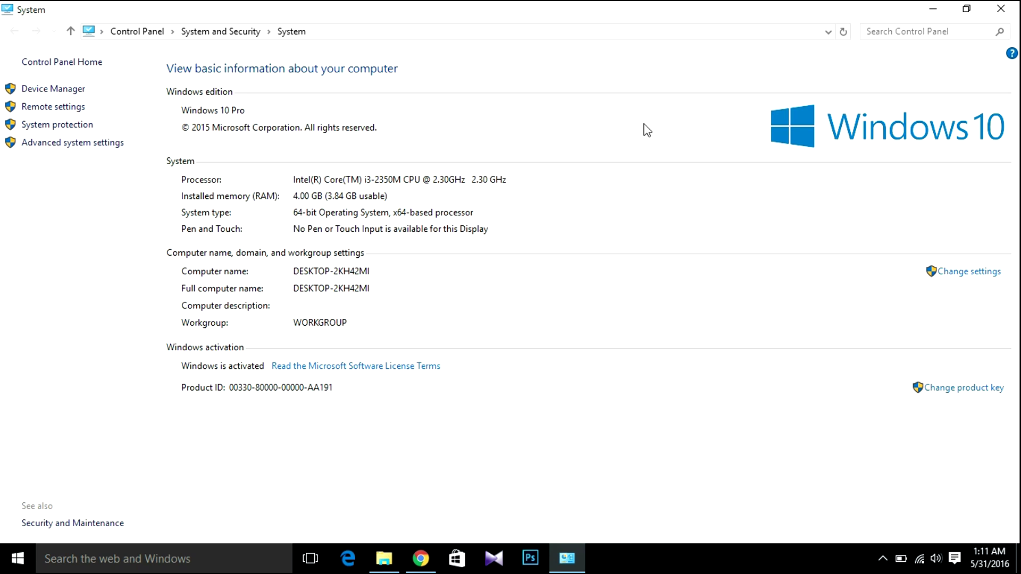
click(1016, 7)
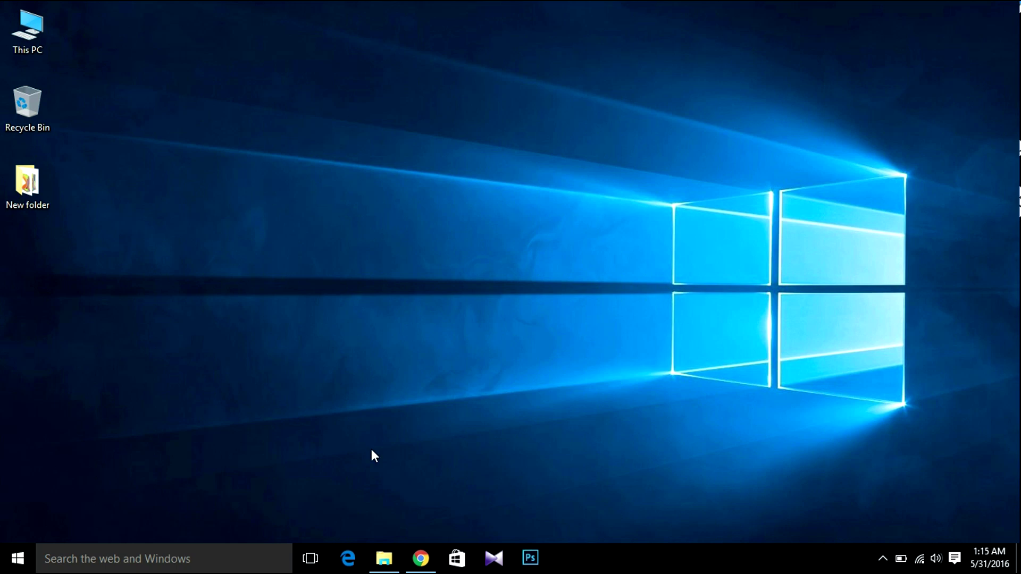
Search Google for 'poweriso download filehippo' and open PowerISO's official download page
click(420, 558)
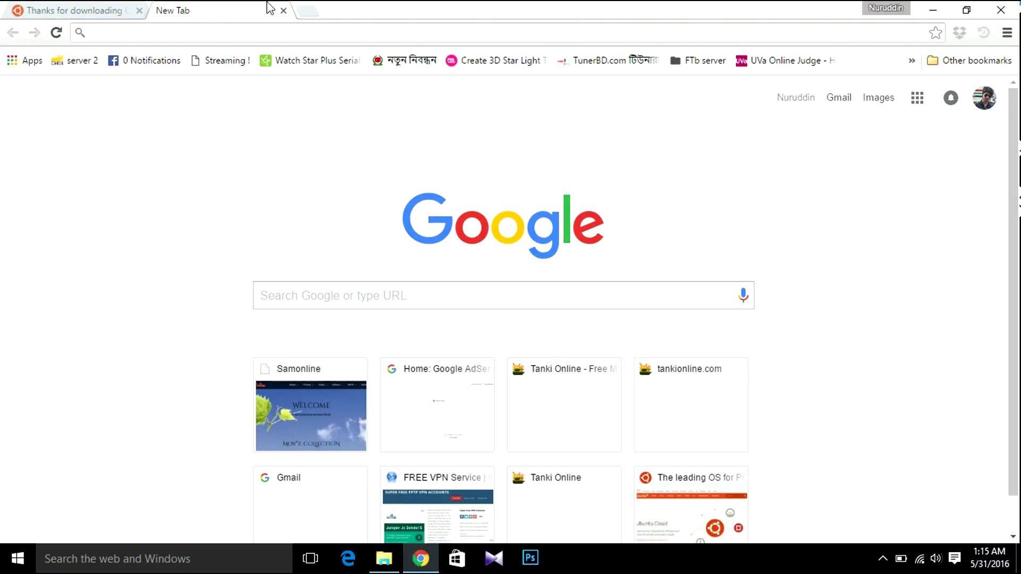
text(po)
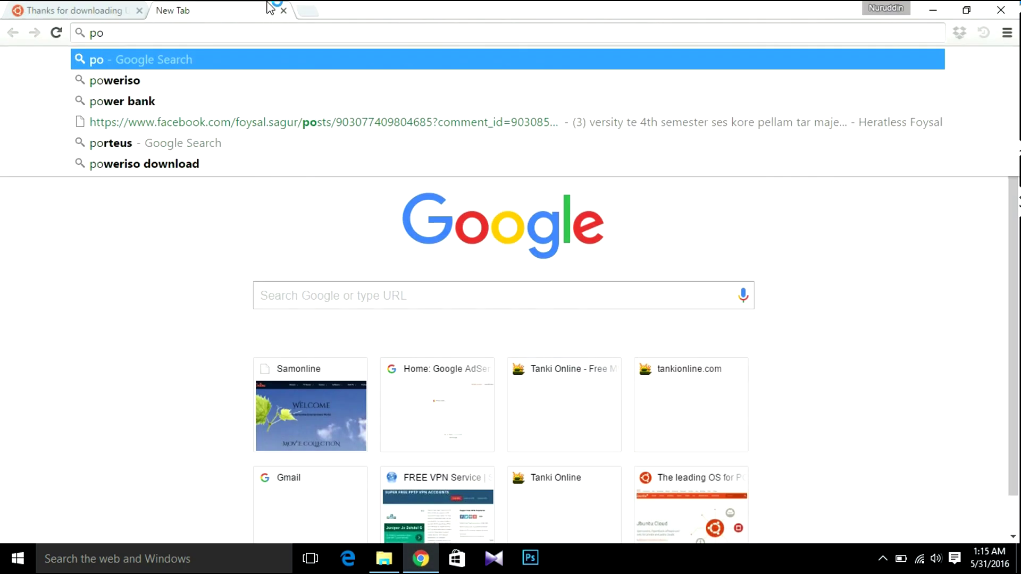
text(wer)
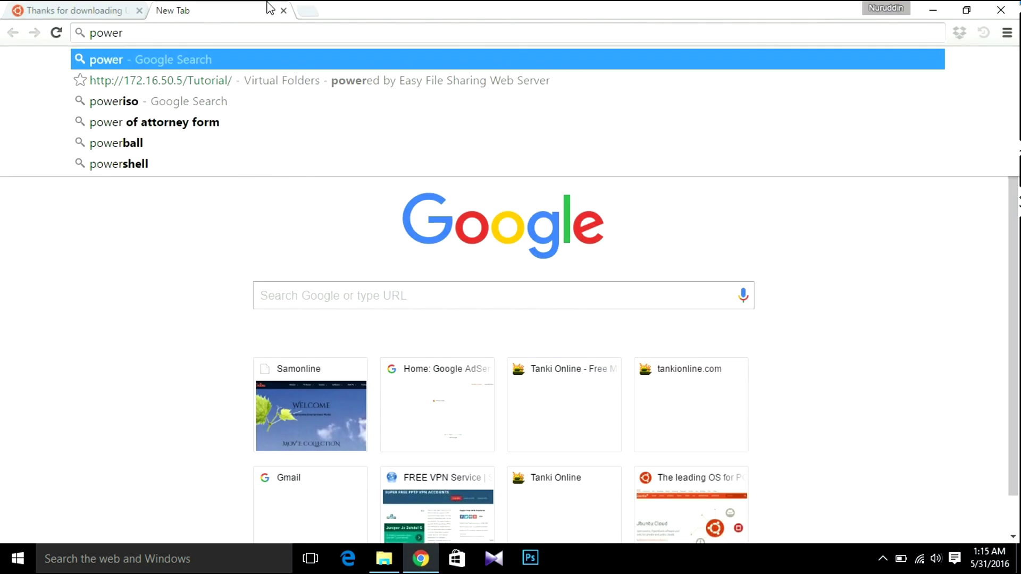
text( iso)
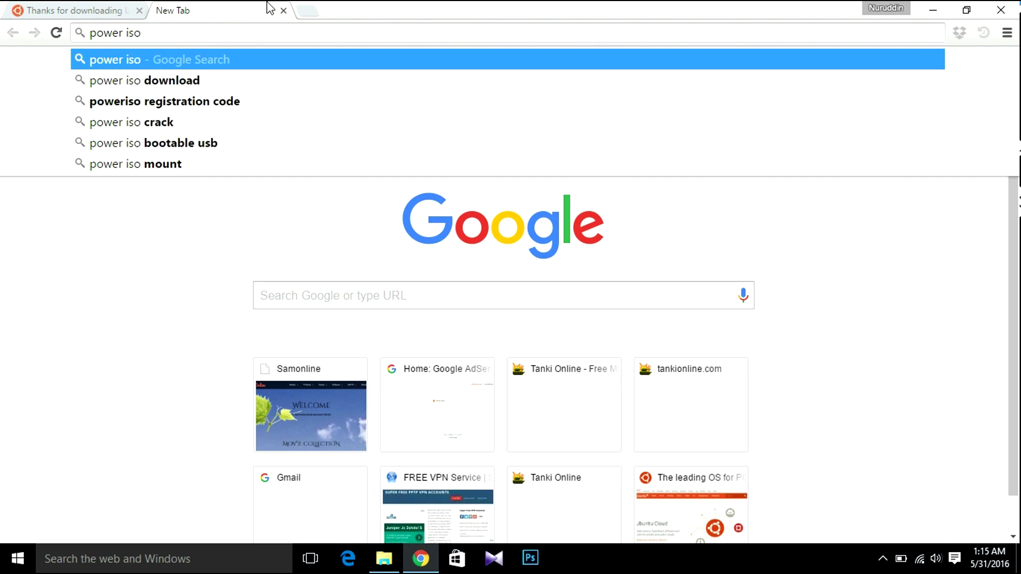
key(Down)
text(file)
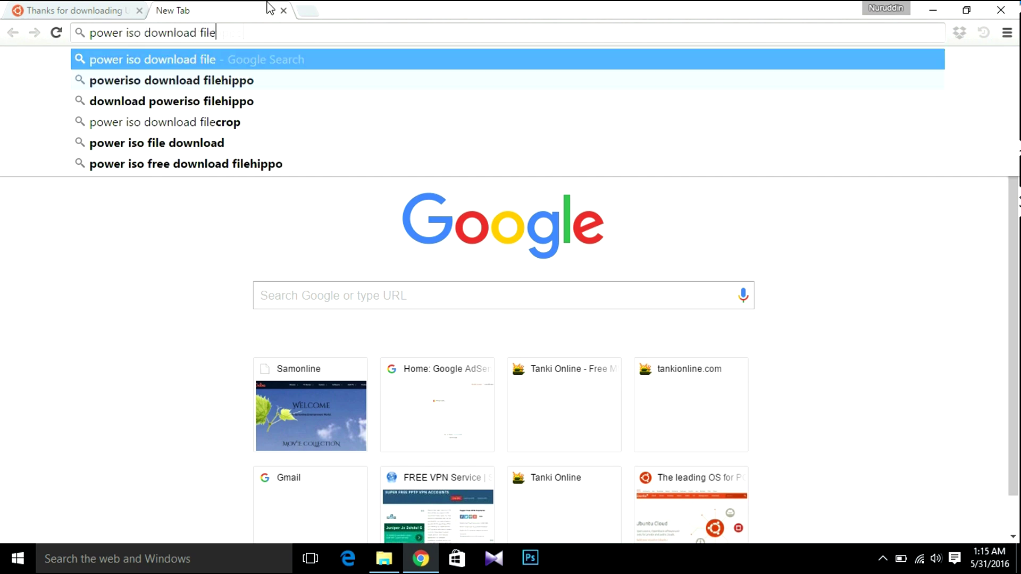
key(Down)
key(Return)
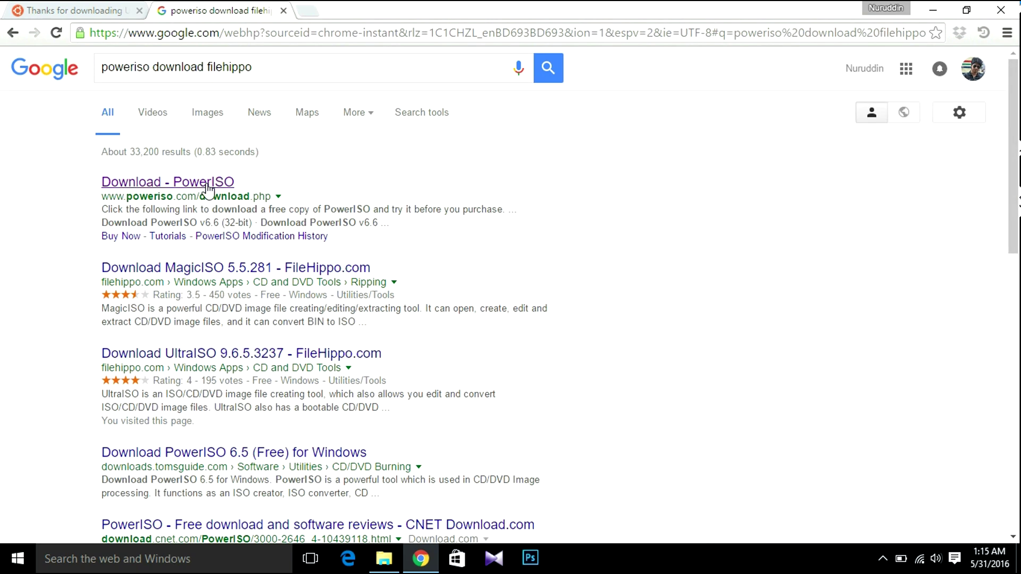
click(207, 184)
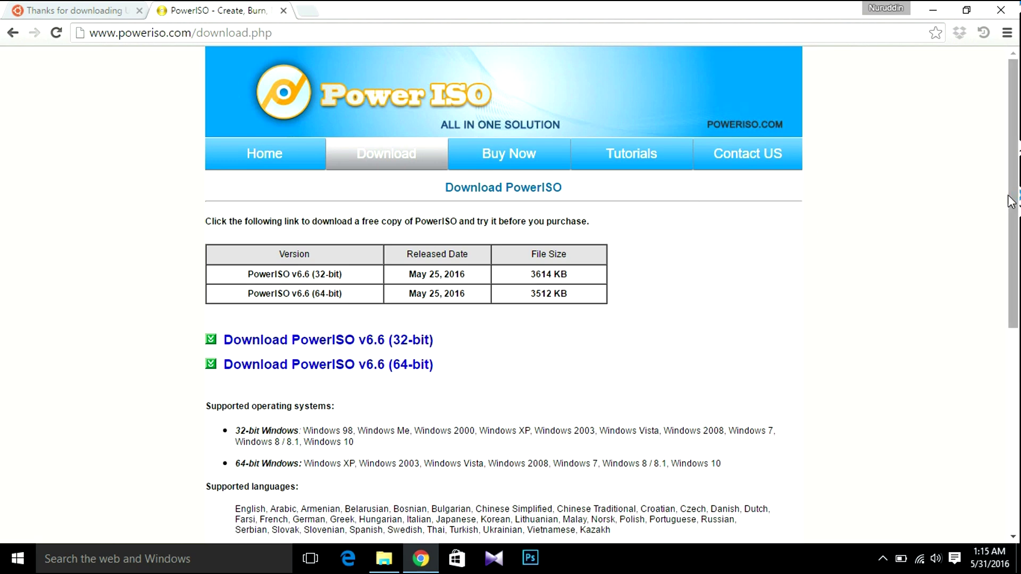
Download the 64-bit PowerISO v6.6 installer and show PowerISO6-x64.exe in its Downloads folder
drag(1013, 202, 1017, 221)
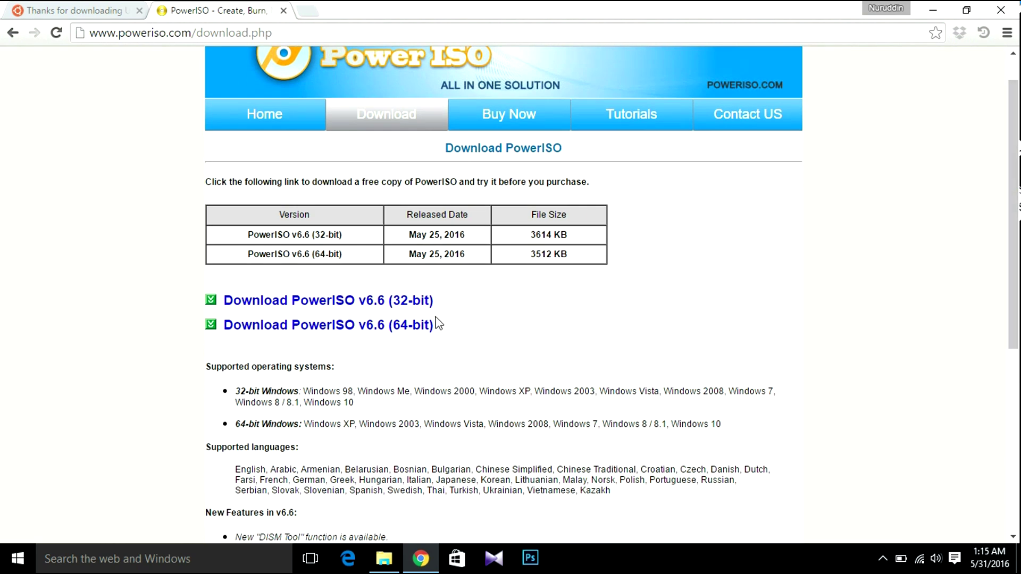
click(333, 325)
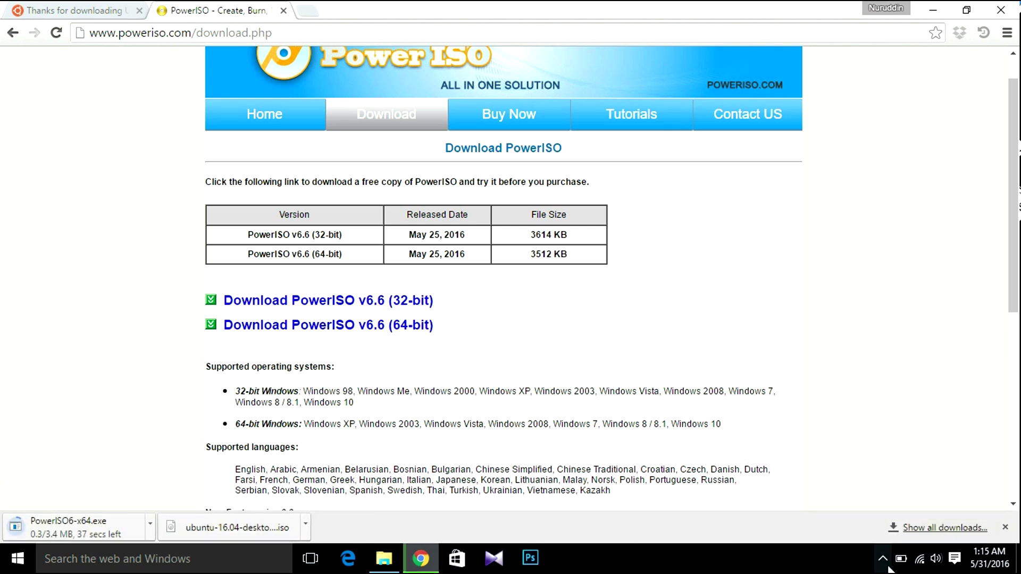
click(931, 529)
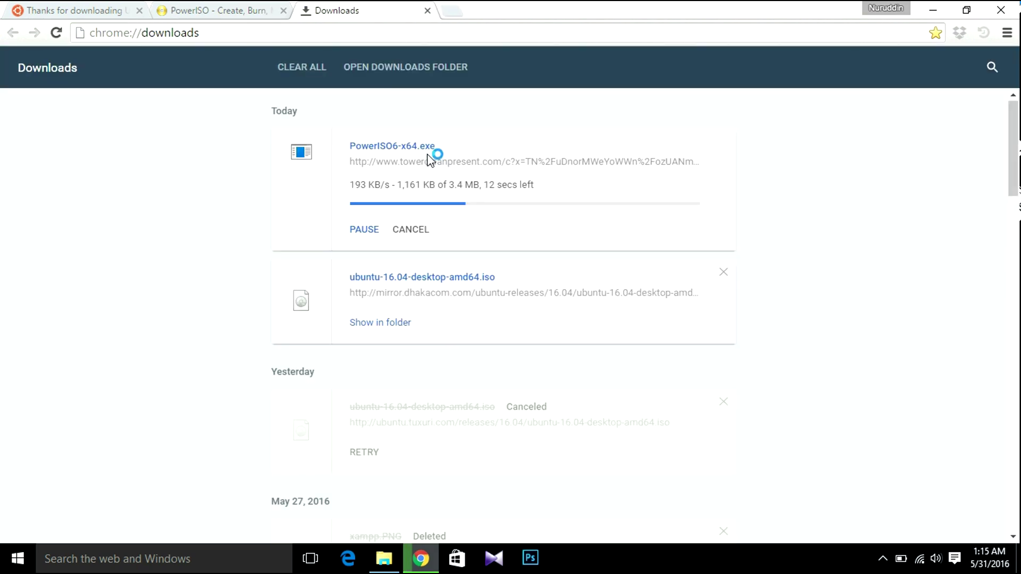
click(405, 283)
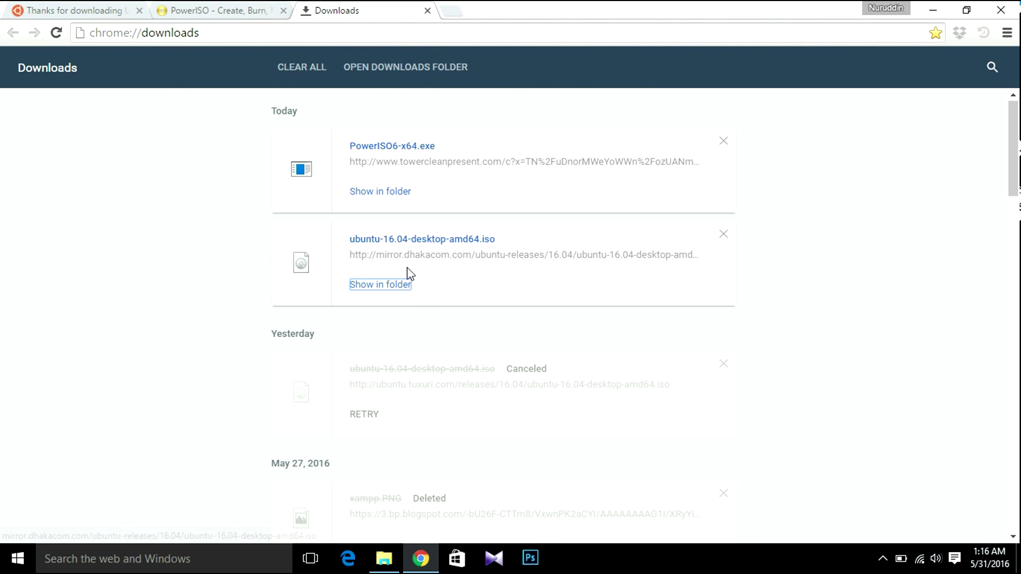
click(375, 191)
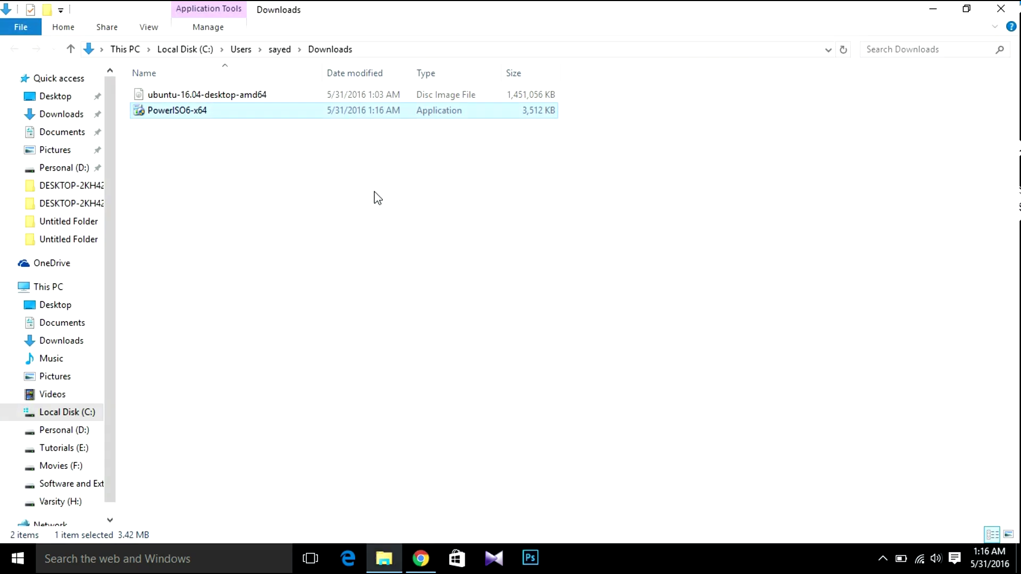
Run PowerISO6-x64, accept the licence and install PowerISO 6.6 to completion
double_click(293, 113)
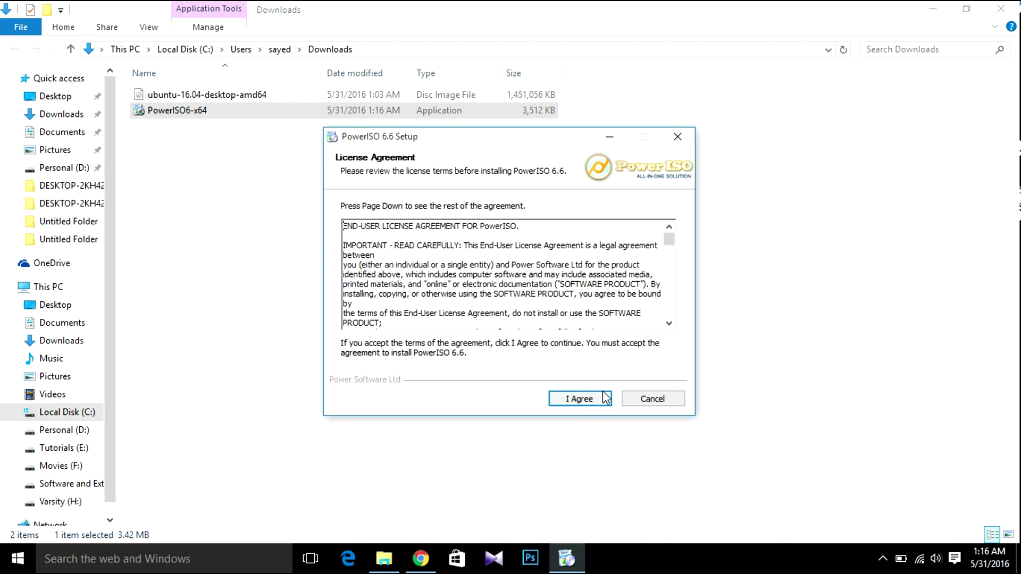
click(607, 397)
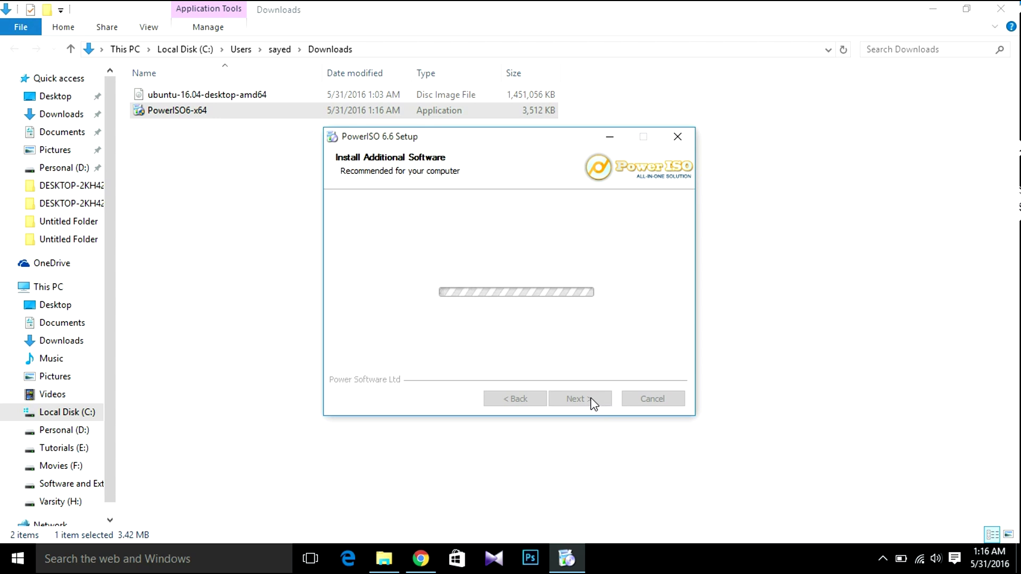
click(593, 403)
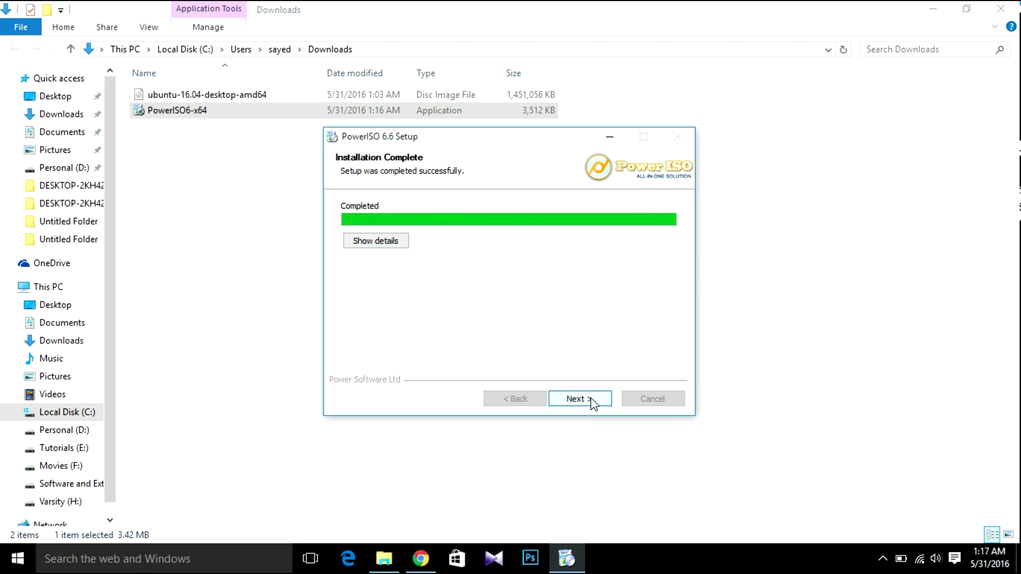
click(579, 399)
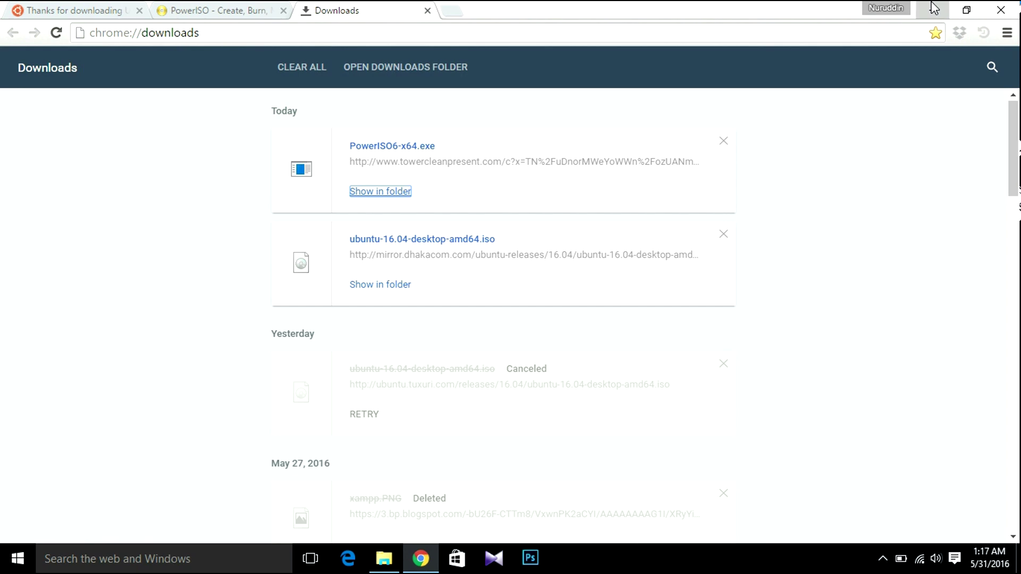
click(933, 9)
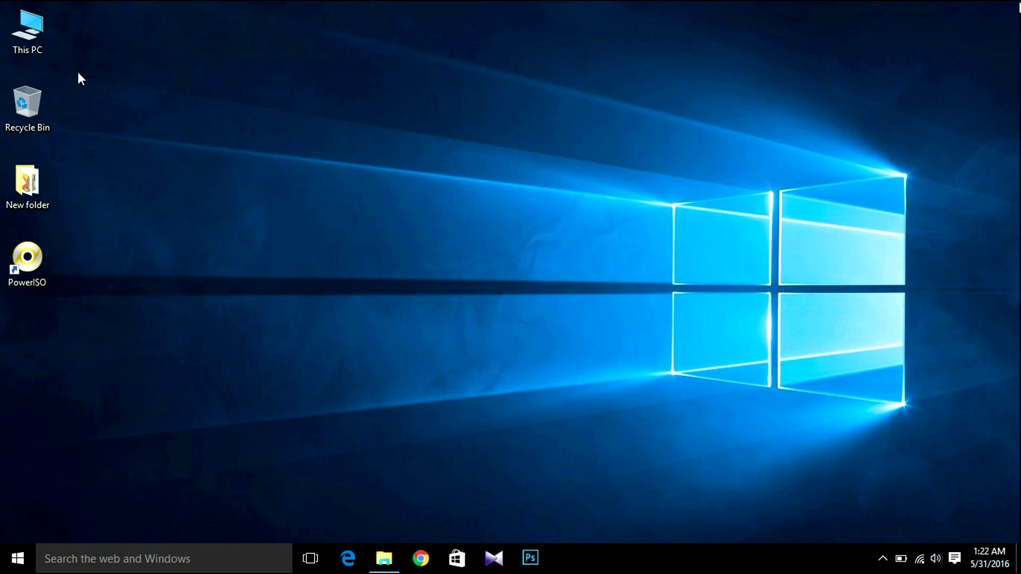
Quick-format Removable Disk (I:) as FAT32 from This PC, confirming the data erase
double_click(15, 19)
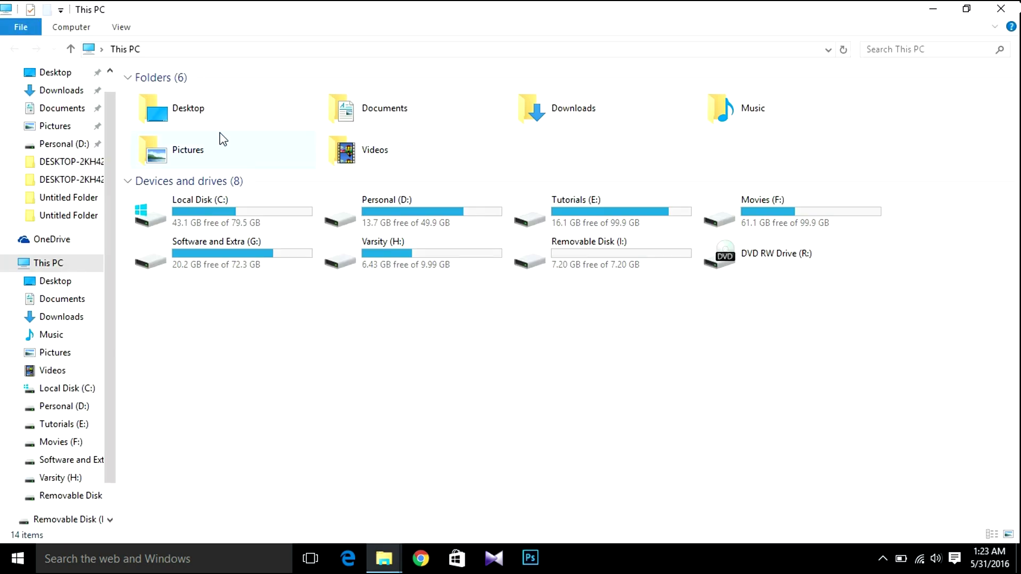
click(602, 245)
right_click(602, 245)
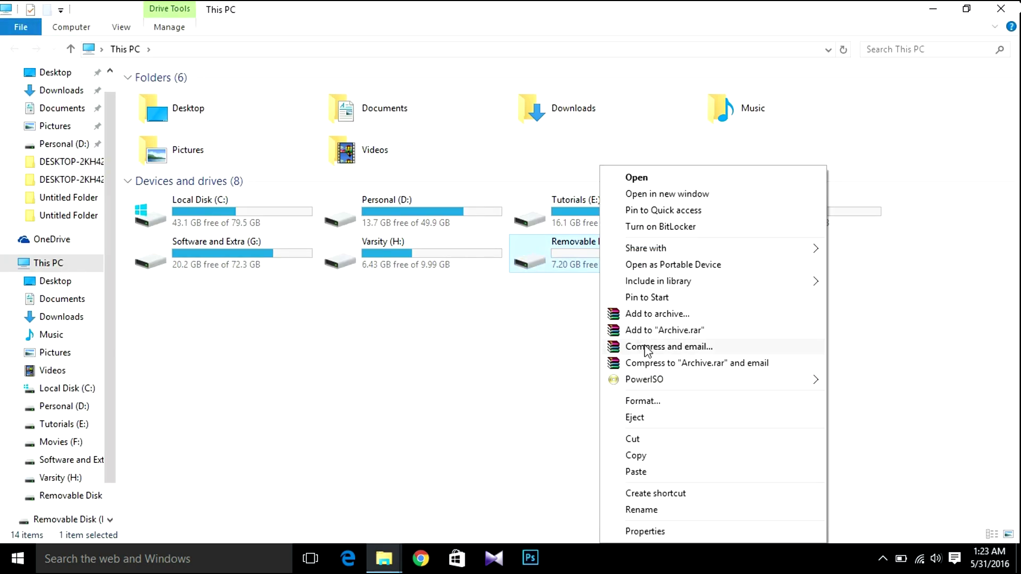
click(654, 402)
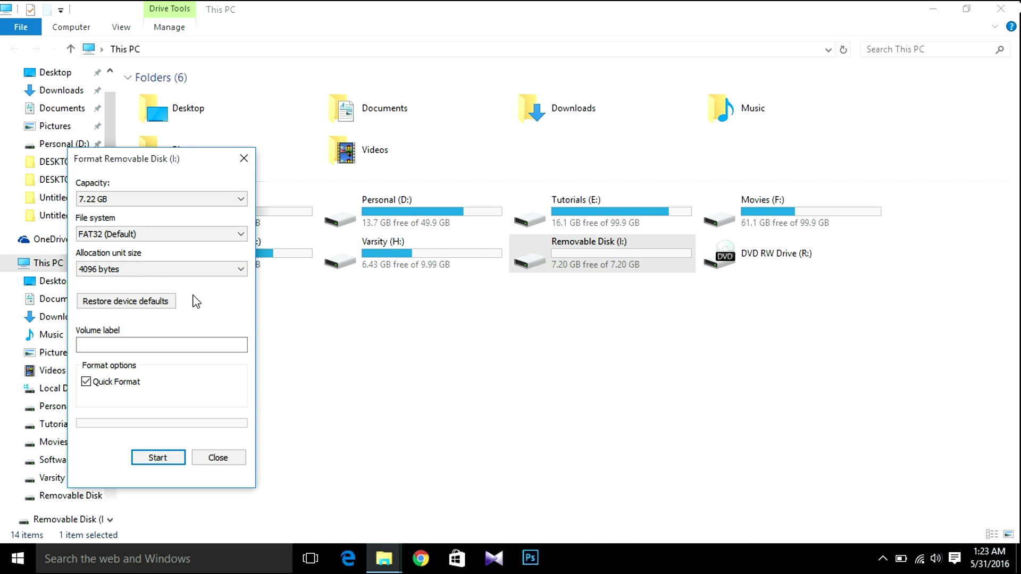
click(162, 460)
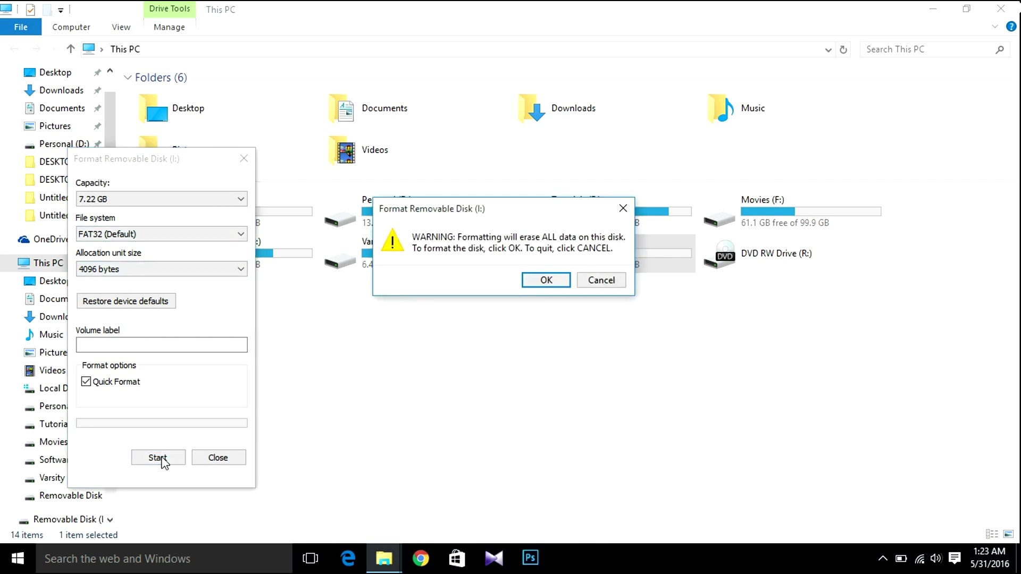
click(558, 279)
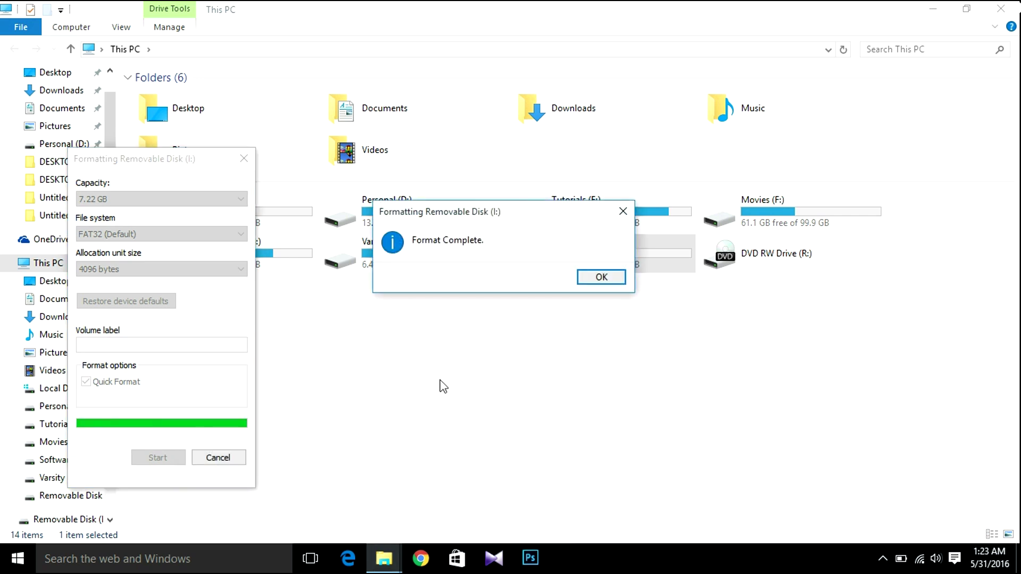
click(602, 277)
key(Escape)
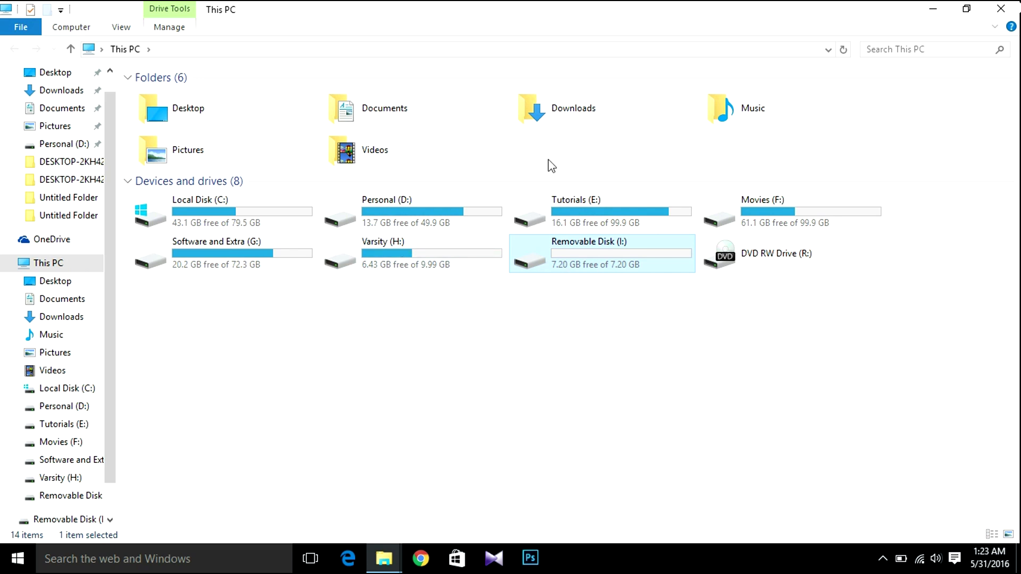
Open ubuntu-16.04-desktop-amd64.iso from the Downloads folder in PowerISO
double_click(575, 108)
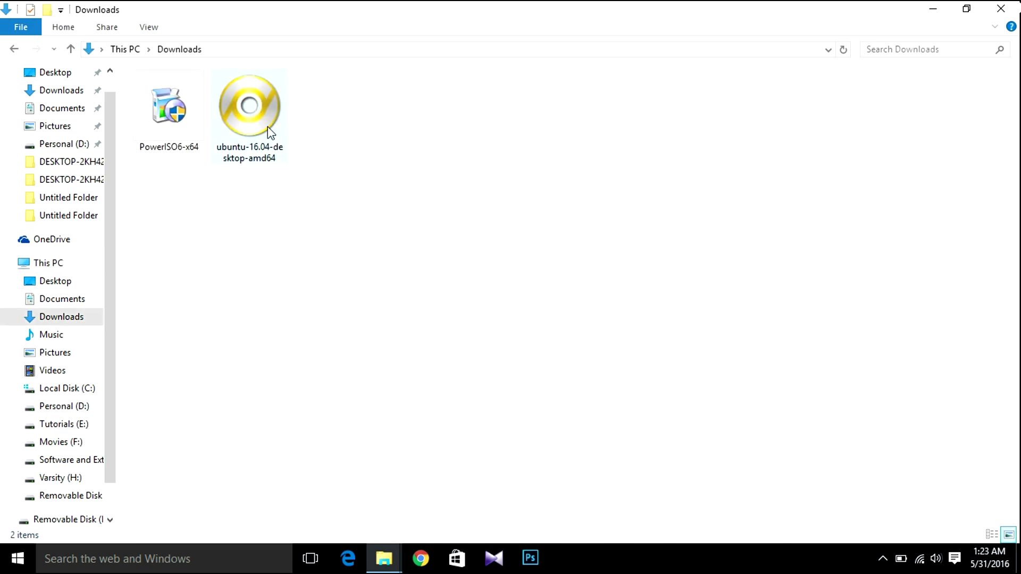
click(267, 128)
right_click(268, 127)
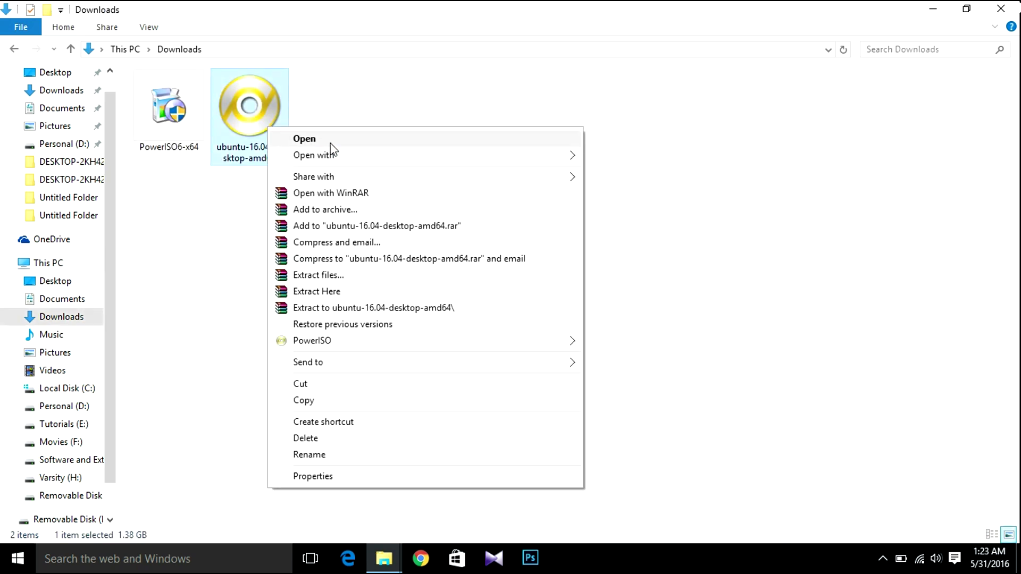
click(330, 142)
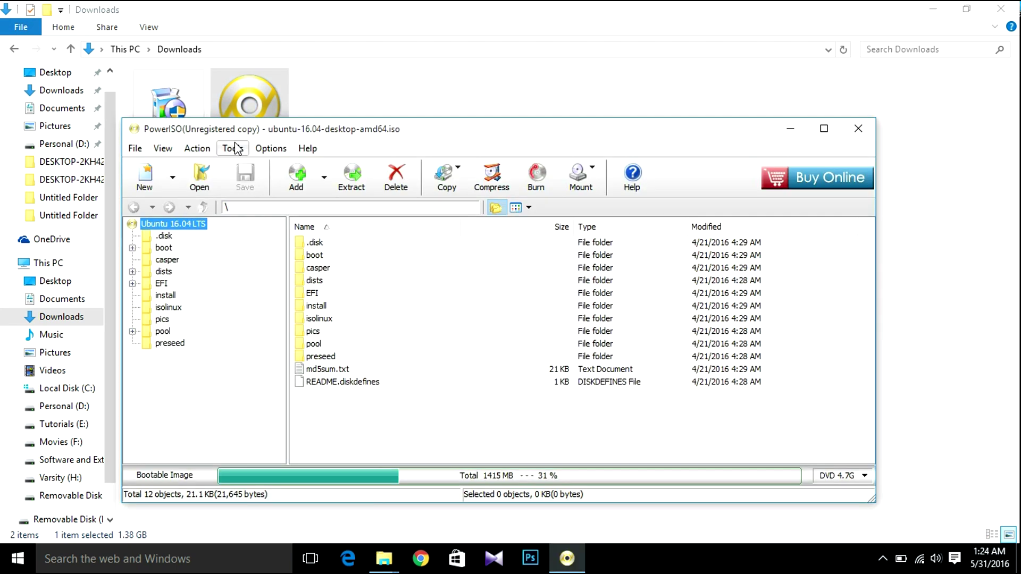
Write the ISO as a bootable USB to Generic Flash Disk (I:), accepting the overwrite warning
click(233, 148)
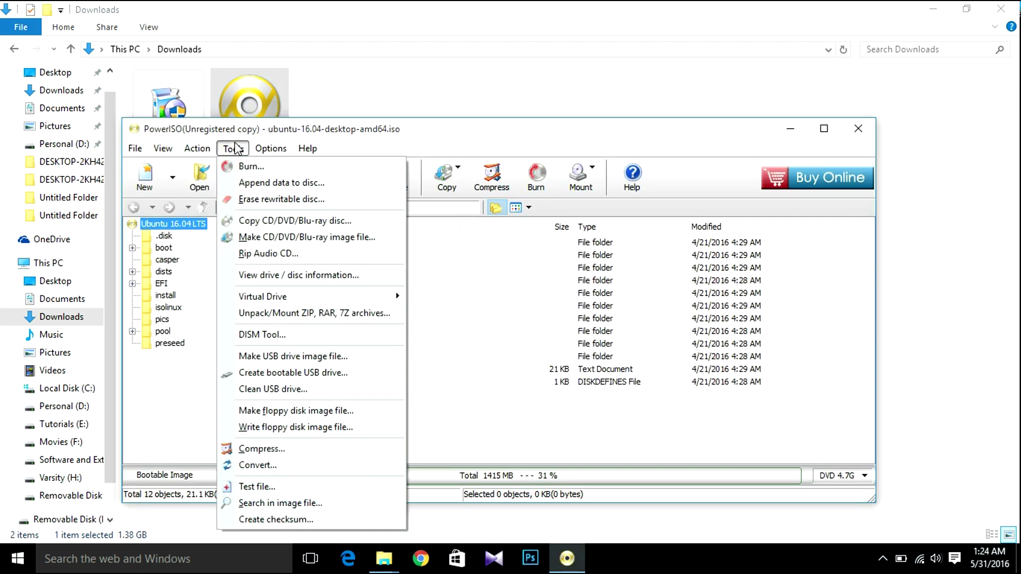
click(314, 374)
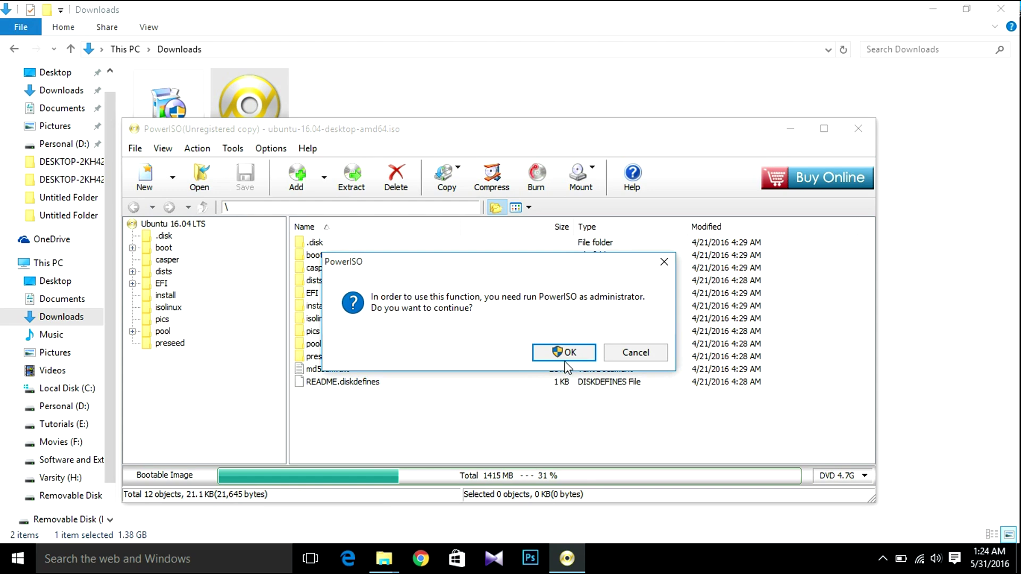
click(564, 354)
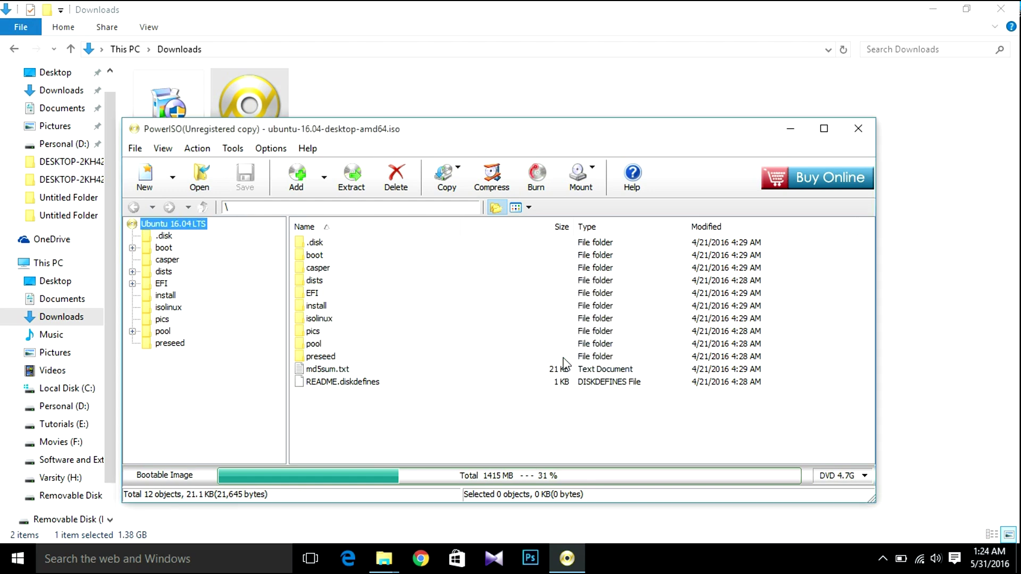
click(562, 503)
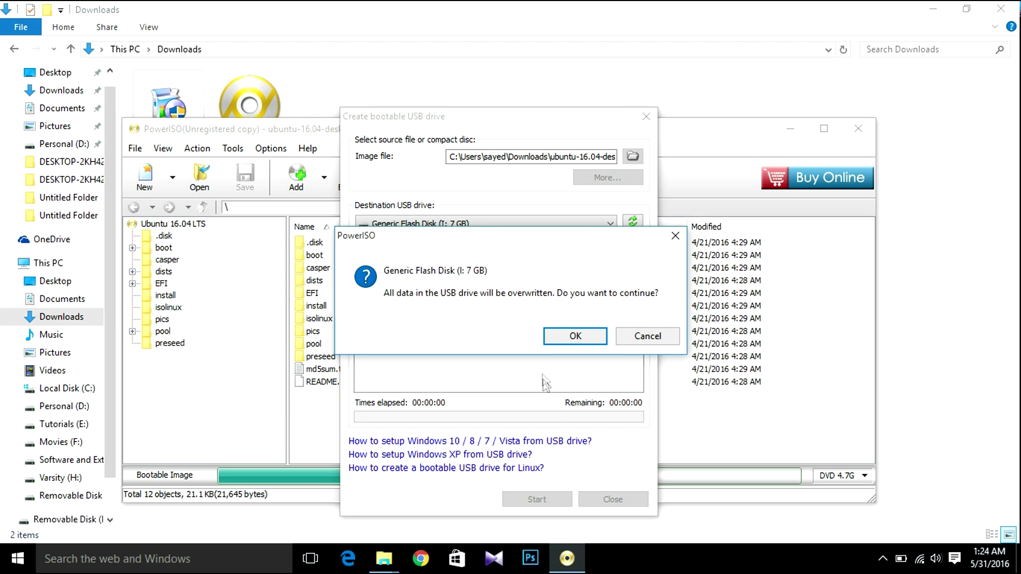
click(557, 337)
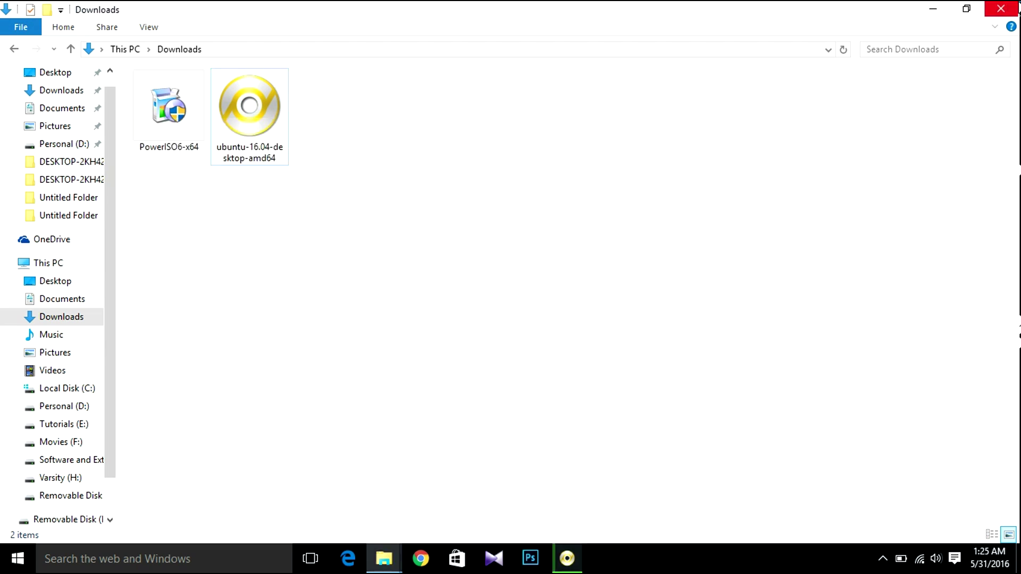
click(1001, 8)
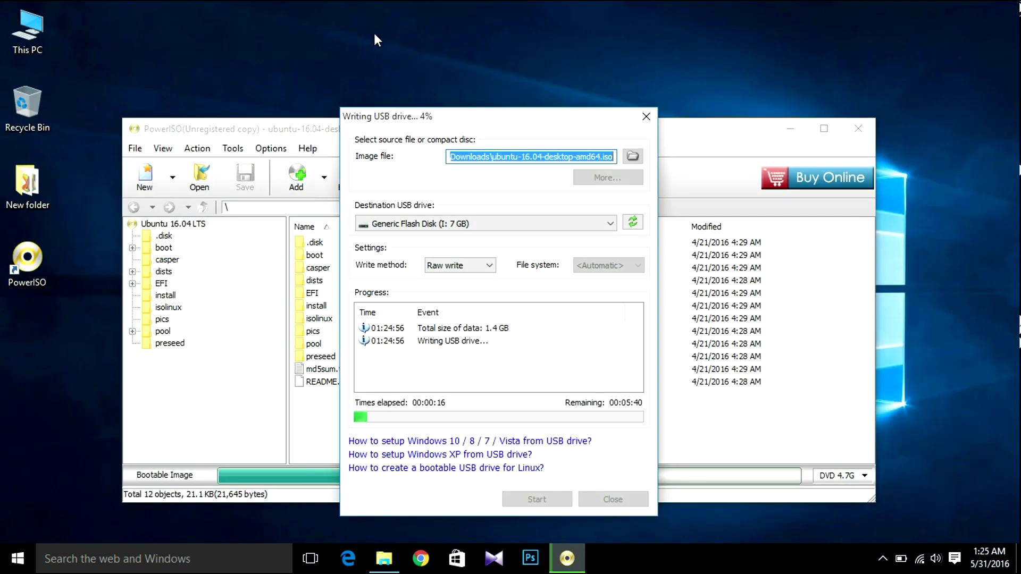
Open Computer Management from the This PC desktop icon's Manage option
click(23, 40)
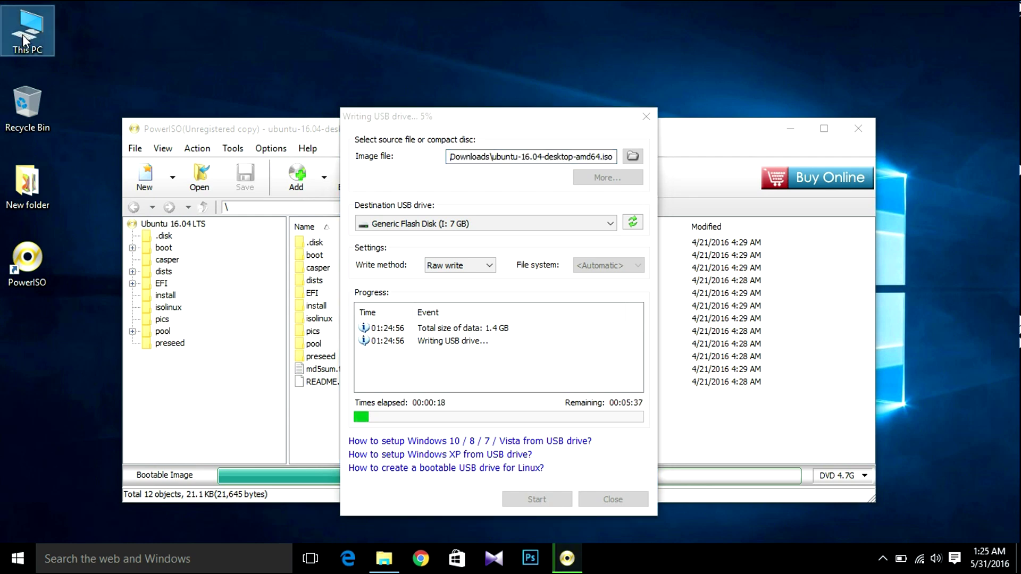
right_click(22, 41)
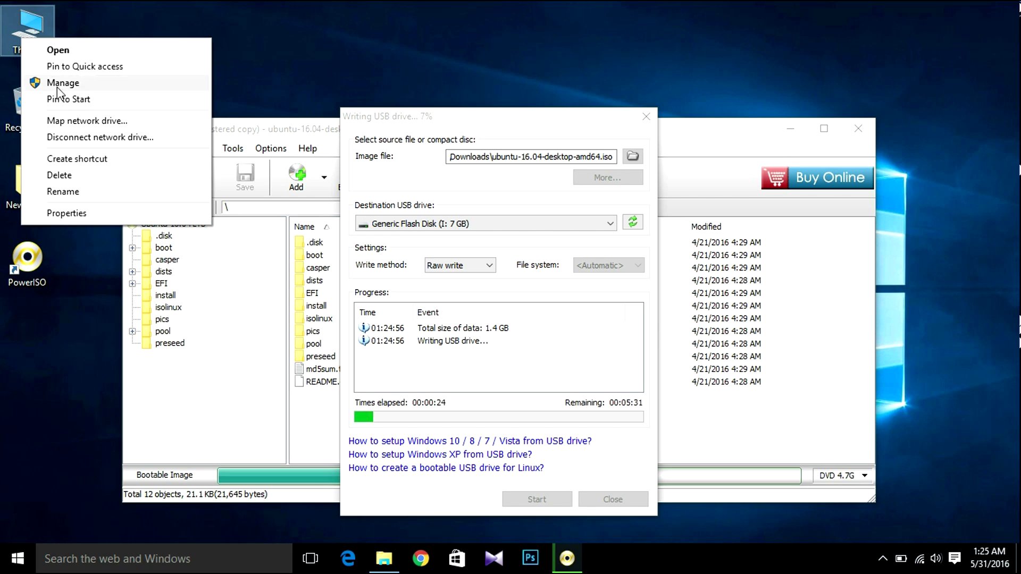
click(57, 87)
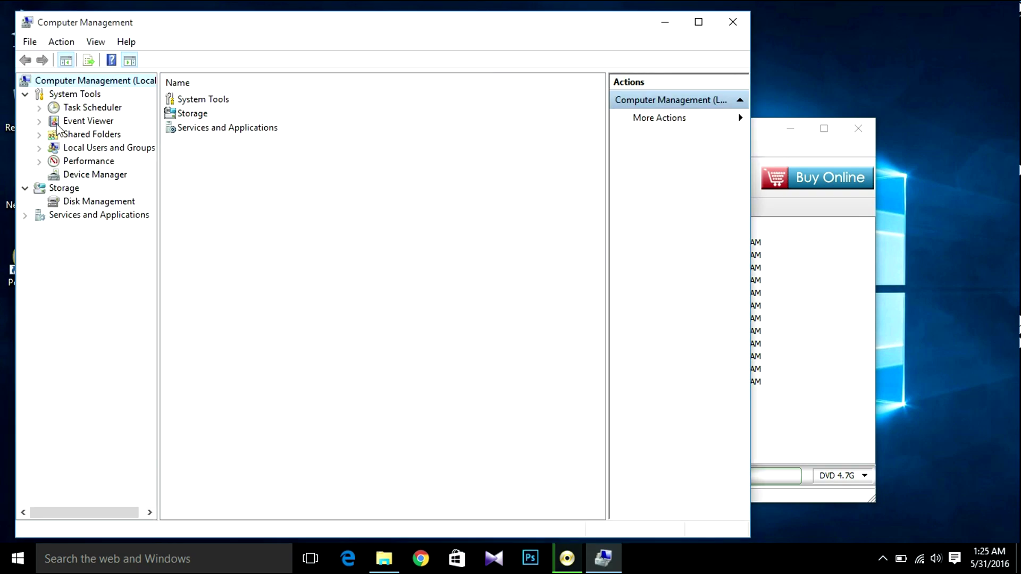
In Disk Management, open Shrink Volume for drive C: and enter 20240 as the shrink amount
click(87, 204)
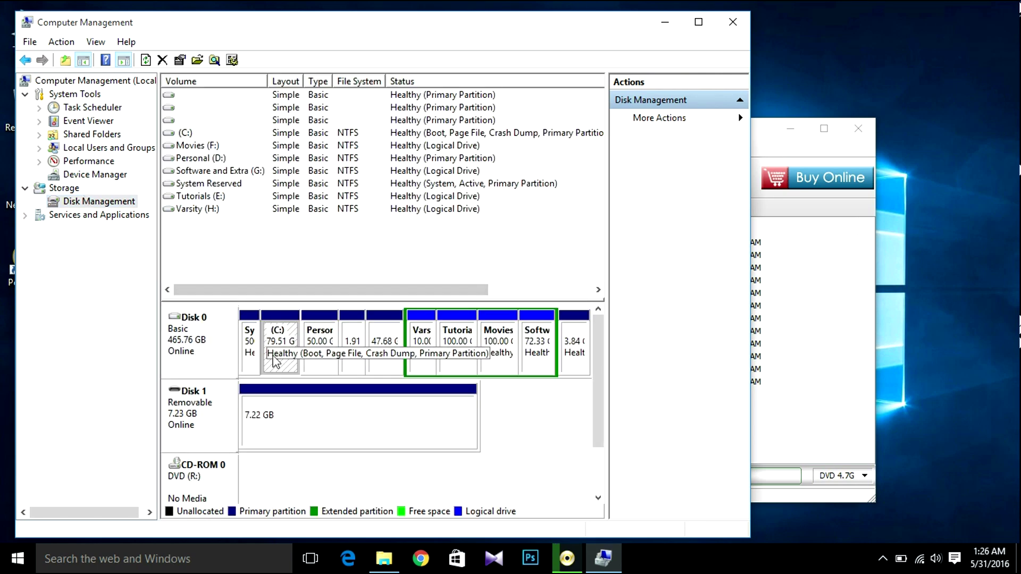
right_click(274, 358)
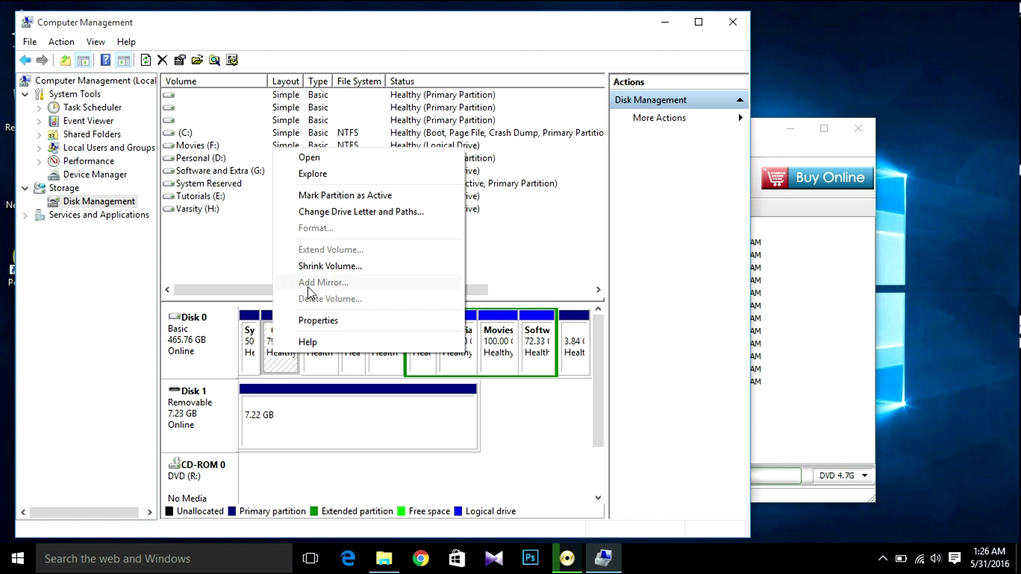
click(318, 268)
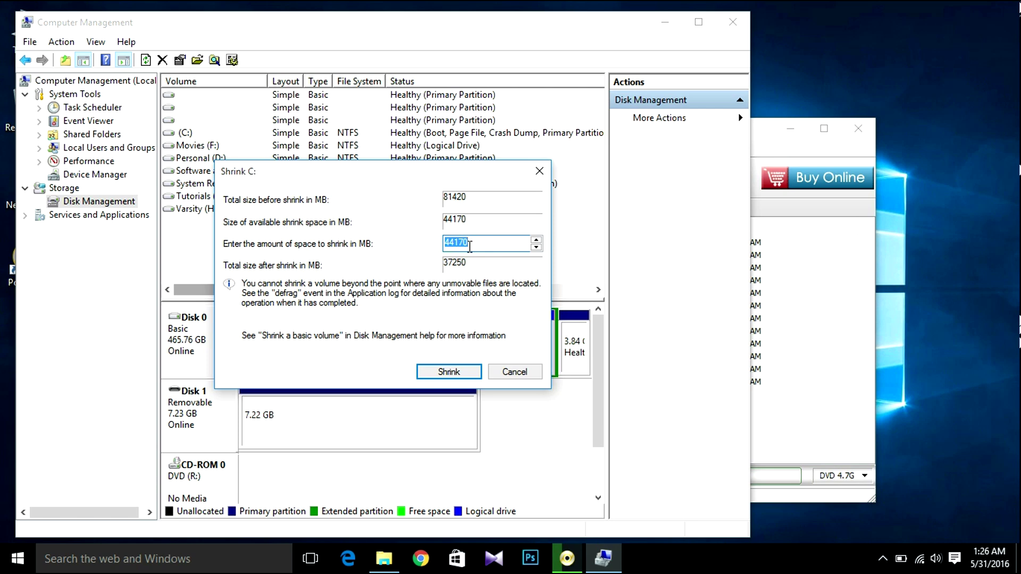
double_click(456, 244)
text(202)
text(40)
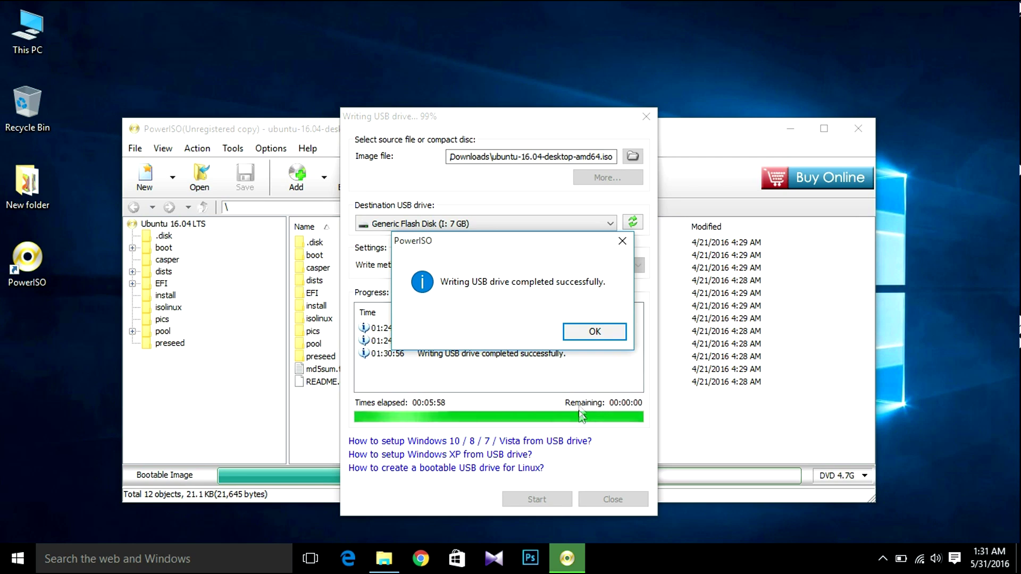
Dismiss the USB write-completed message, close PowerISO, and restart Windows from the Start menu
click(595, 334)
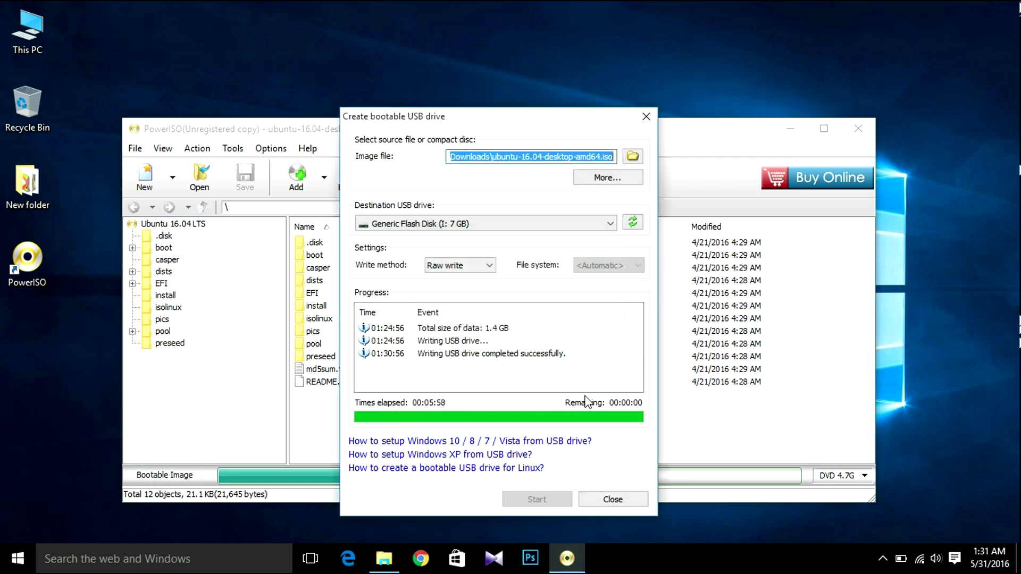
click(604, 501)
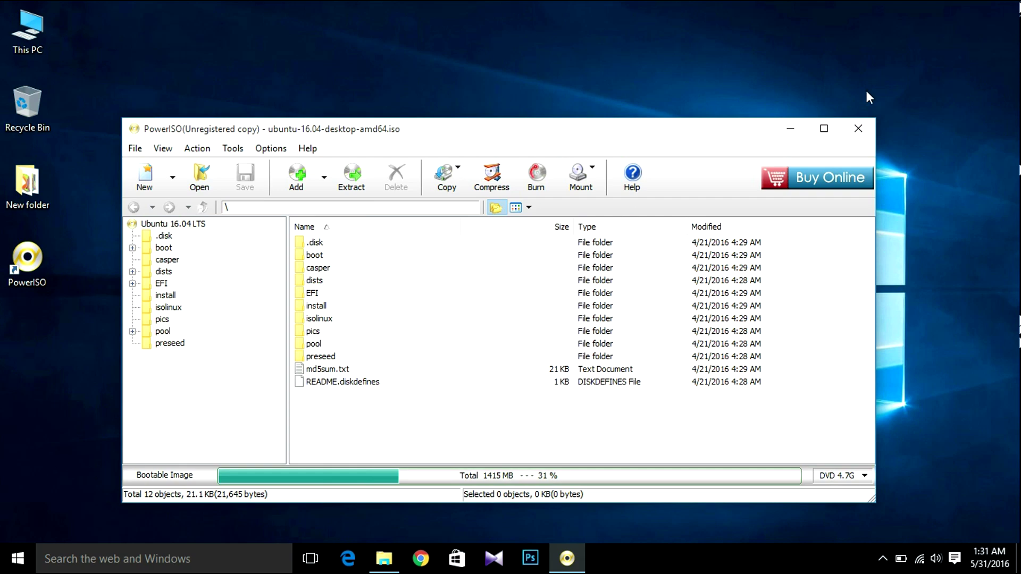
click(859, 129)
click(18, 558)
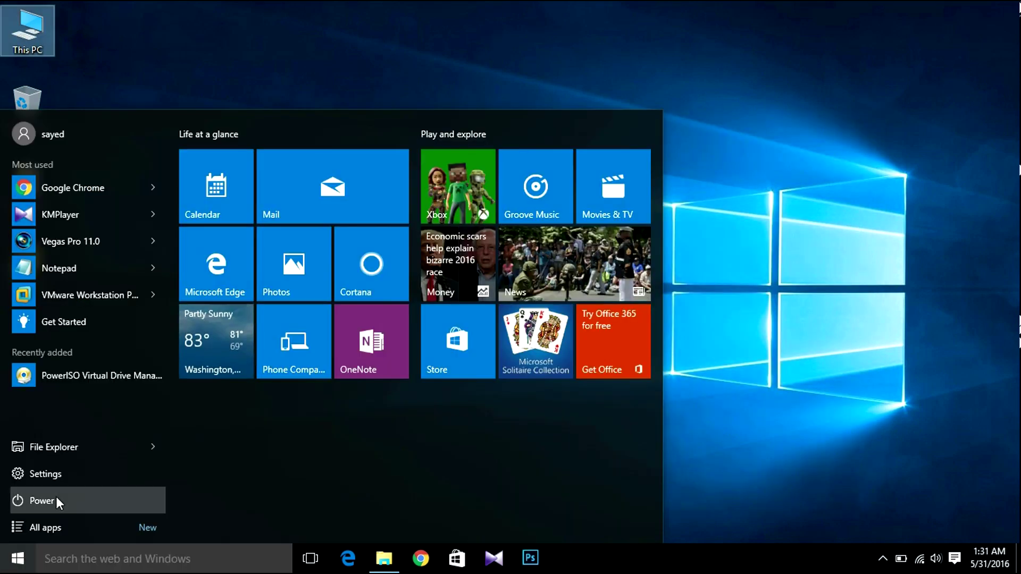
click(63, 497)
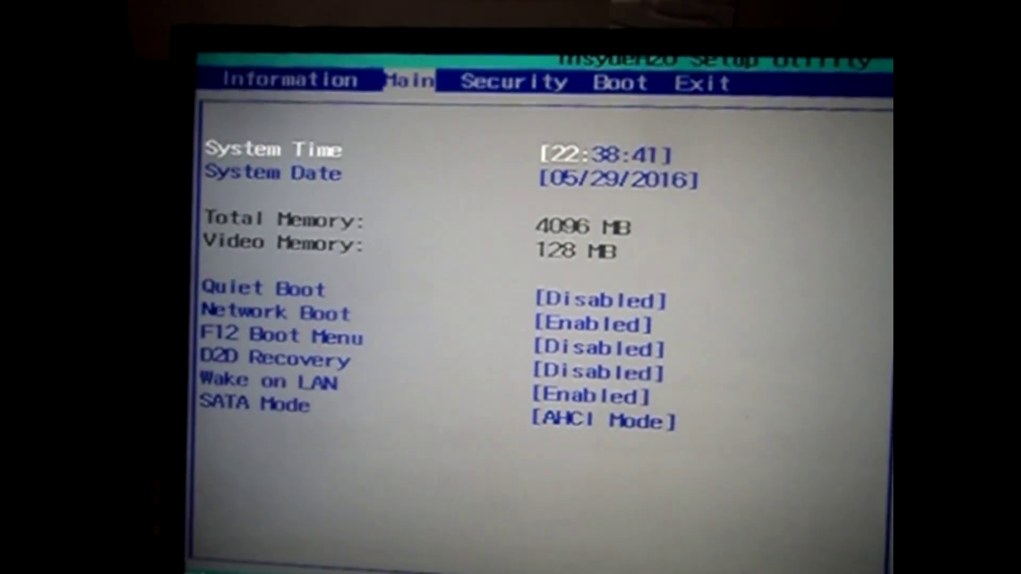
On the Boot page, move USB HDD to first boot priority, then save and exit with F10
key(Right)
key(Right)
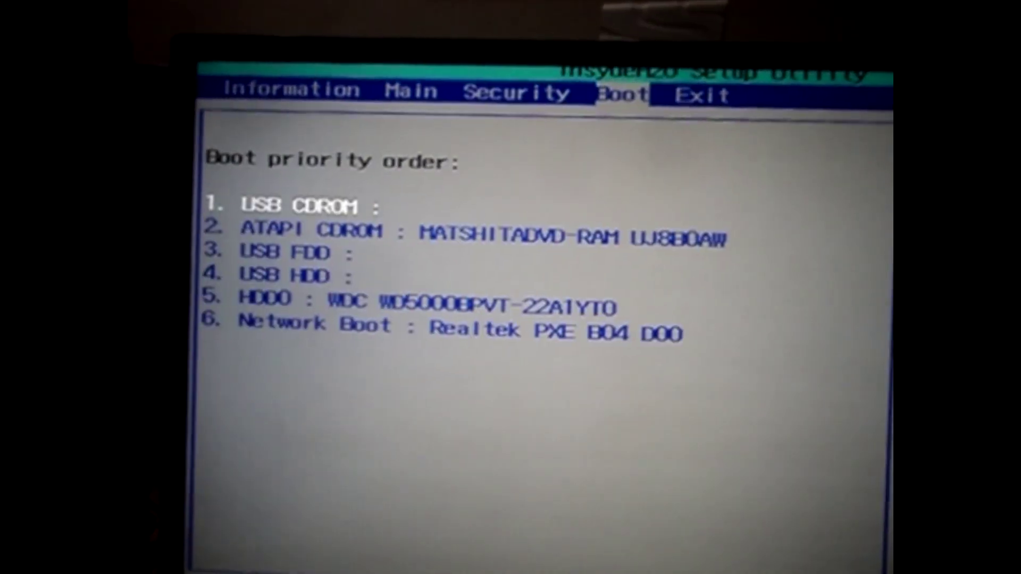
key(Down)
key(Down)
key(Down)
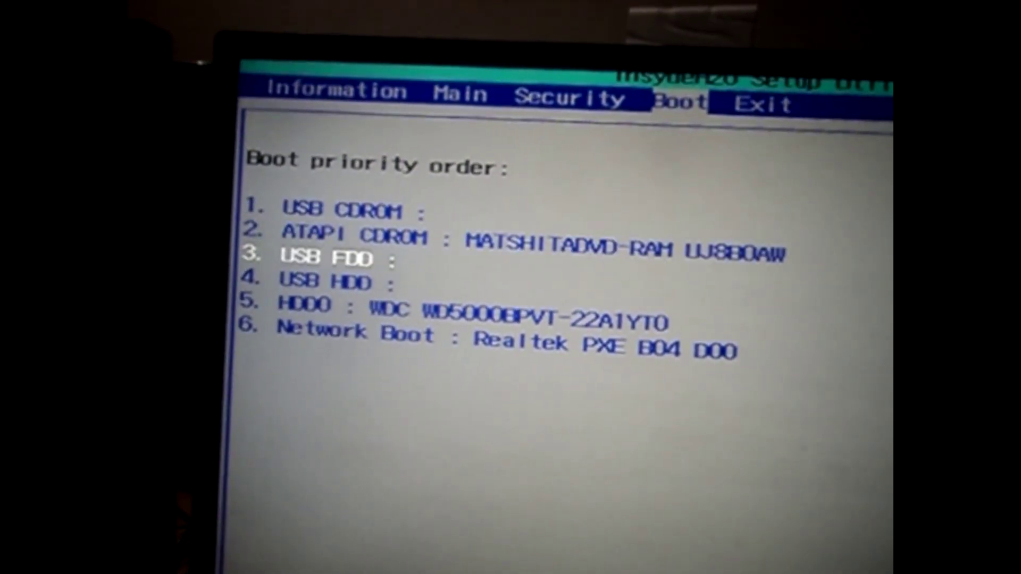
key(Up)
key(Up)
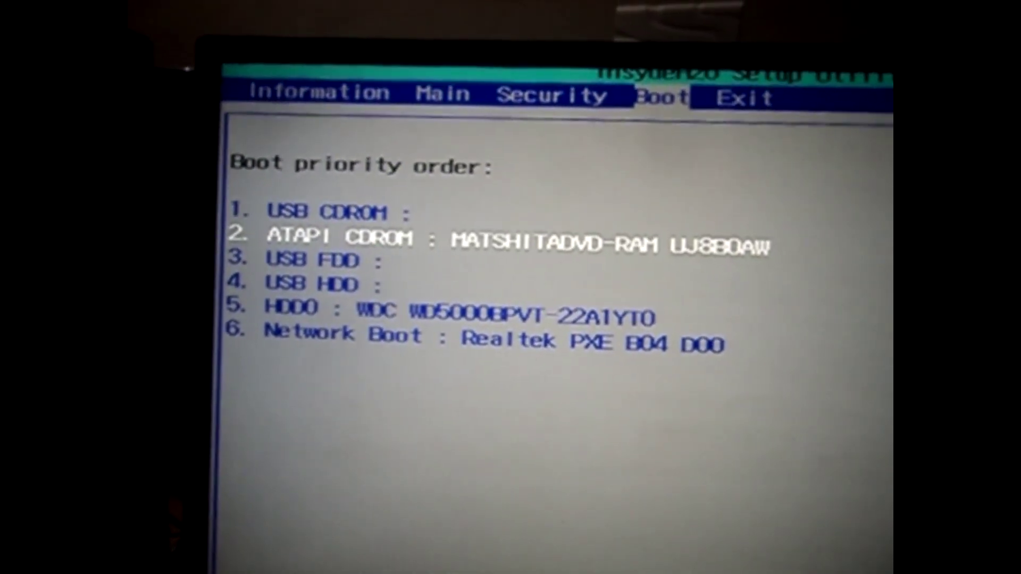
key(F5)
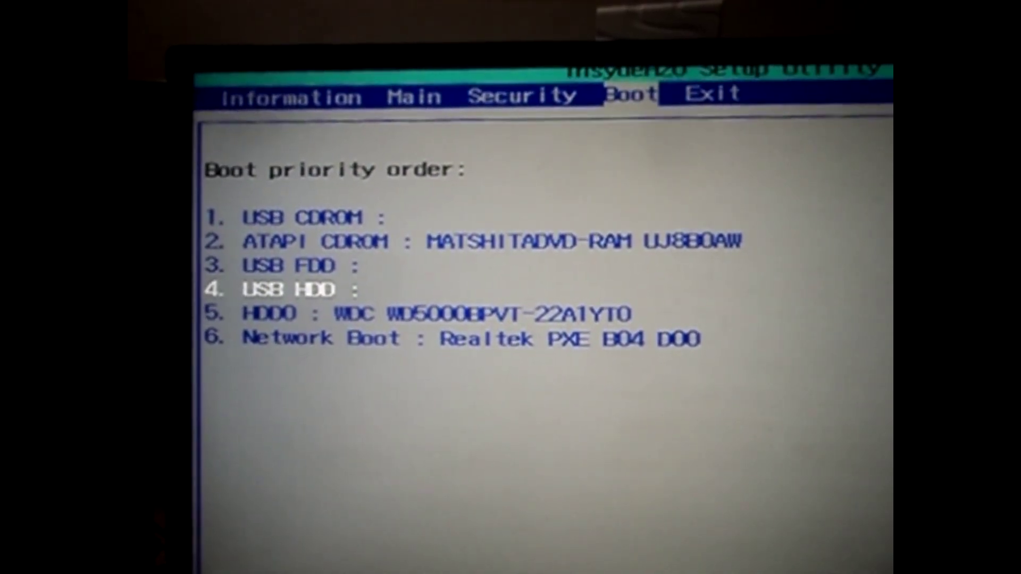
key(F5)
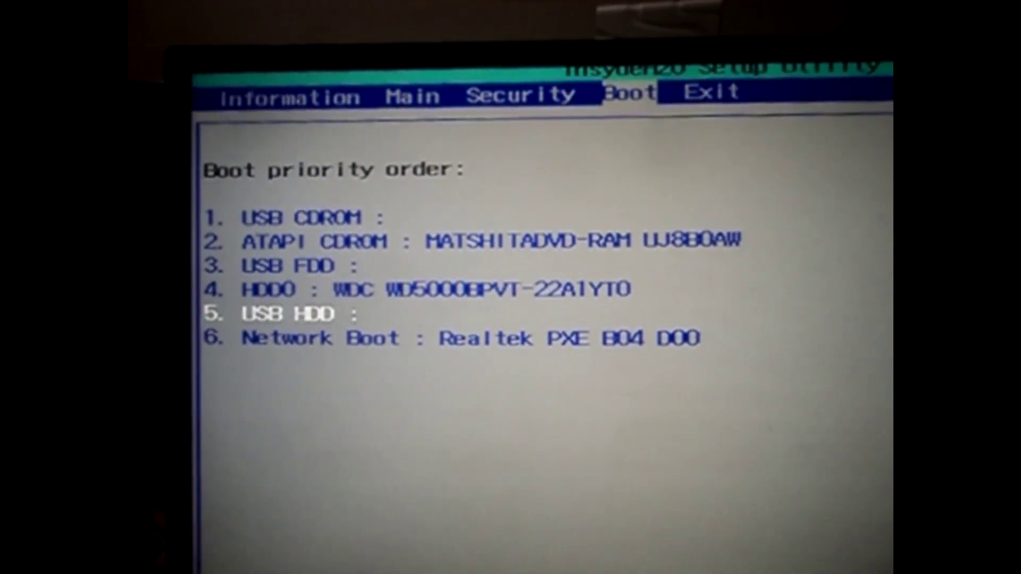
key(F6)
key(F6)
key(F6)
key(F6)
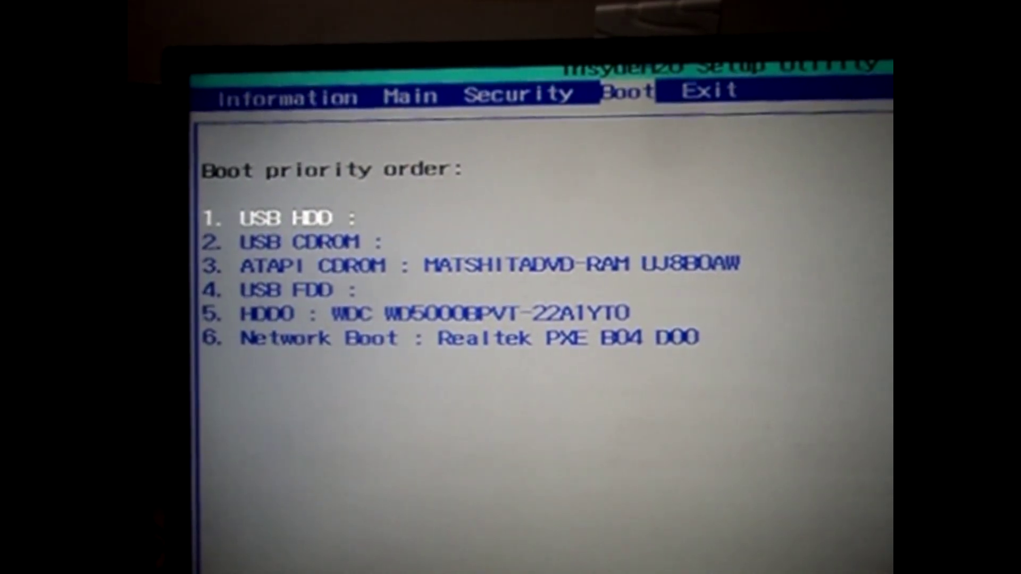
key(Down)
key(Down)
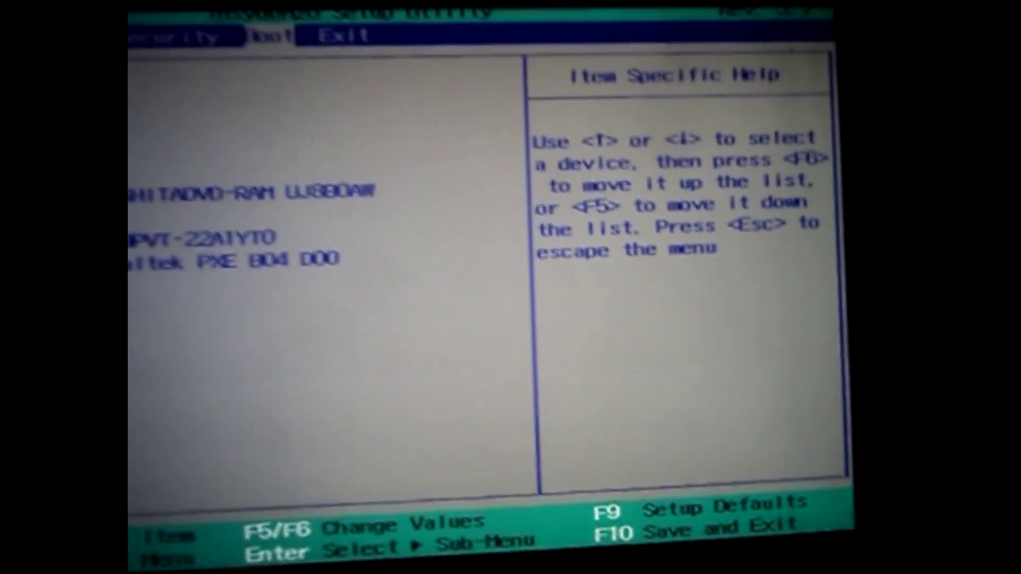
key(F10)
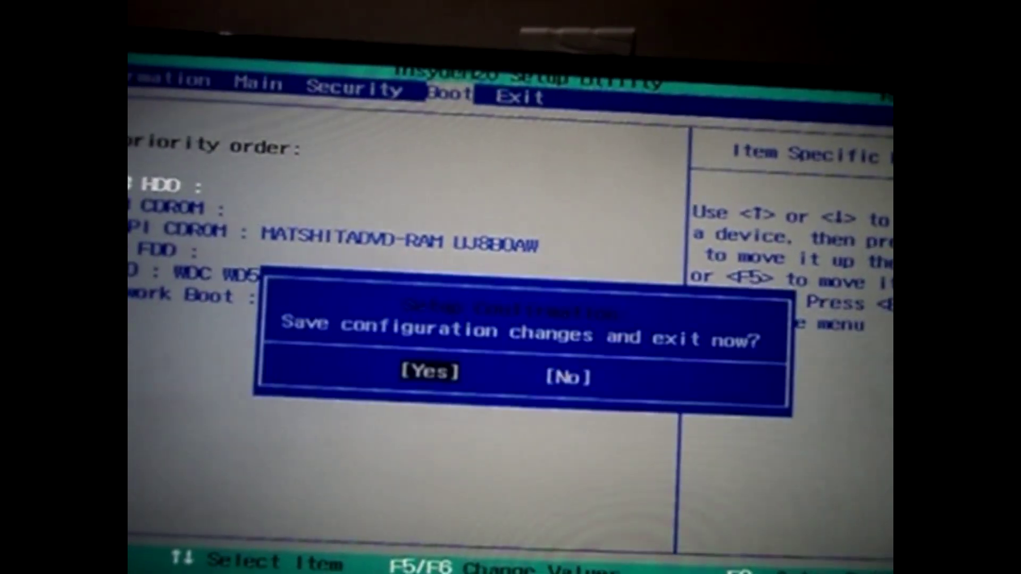
key(Right)
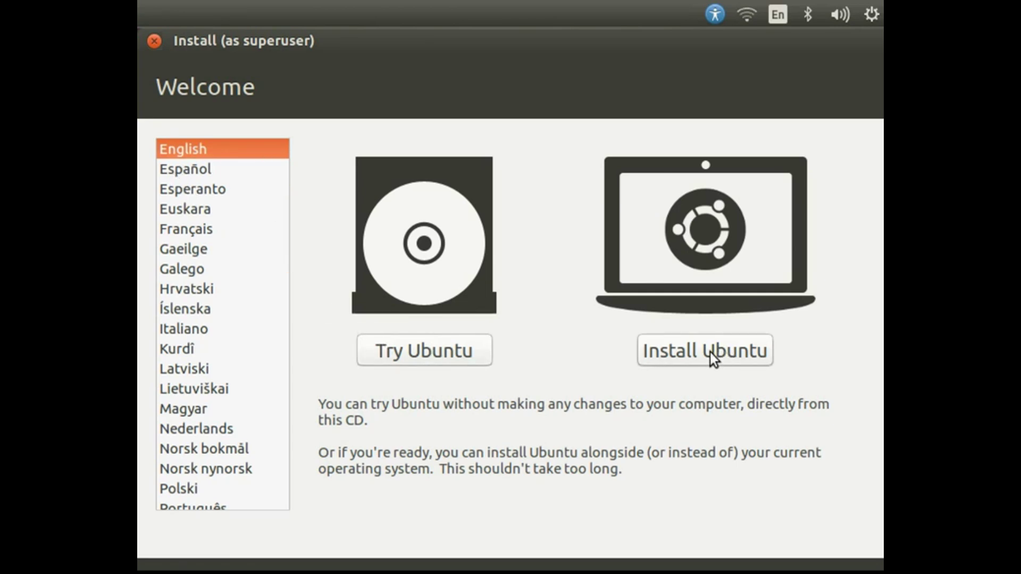
Choose Install Ubuntu, then continue past Preparing to install with third-party software enabled
click(685, 349)
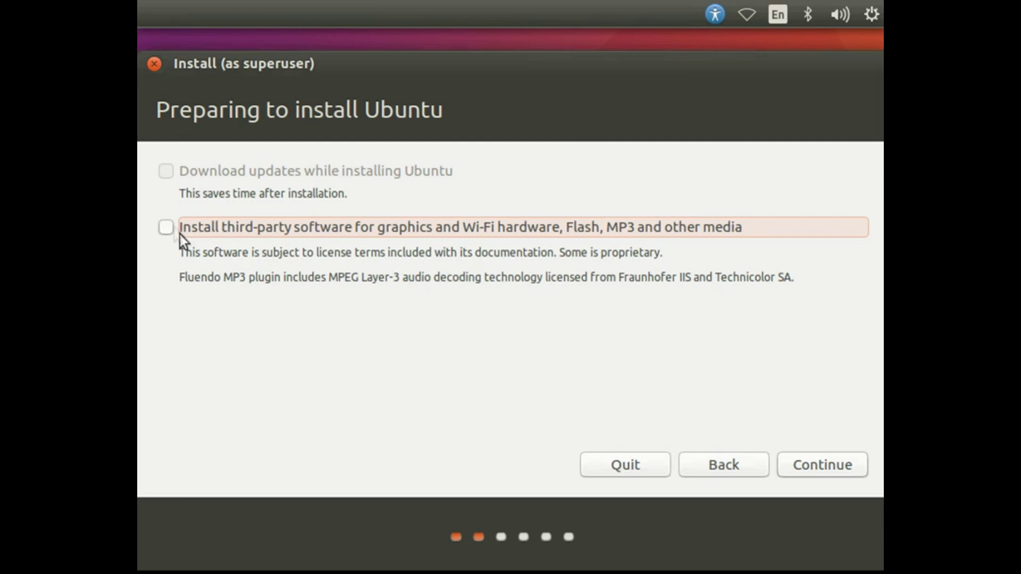
click(813, 463)
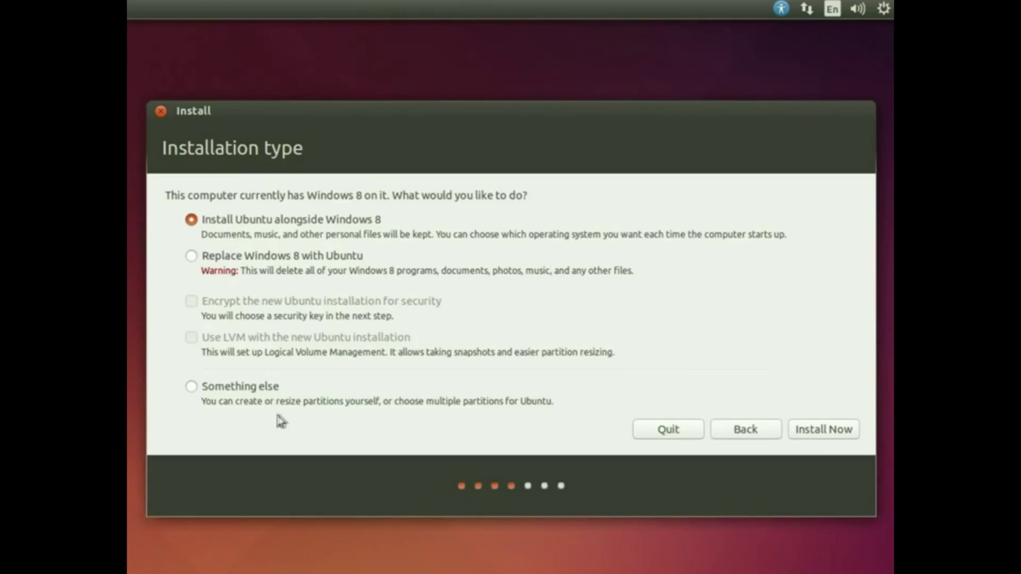
Choose manual partitioning and start a new partition in the free disk space
click(191, 388)
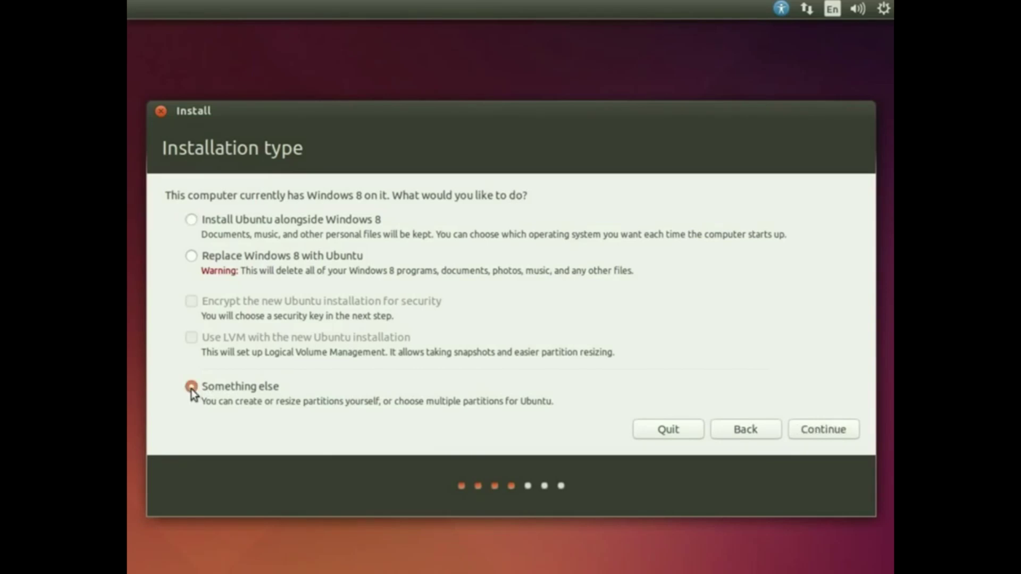
click(814, 435)
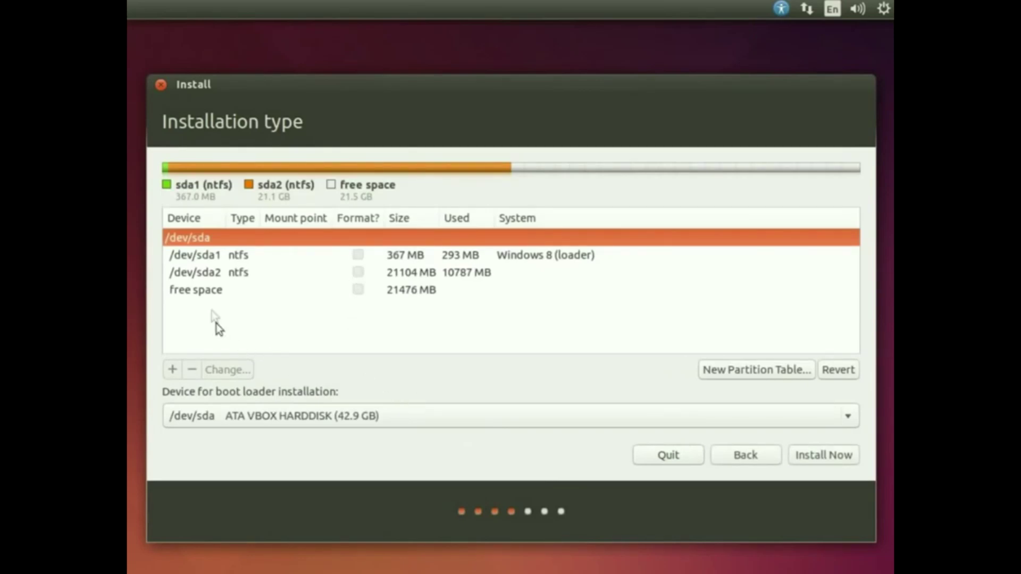
click(206, 292)
click(172, 369)
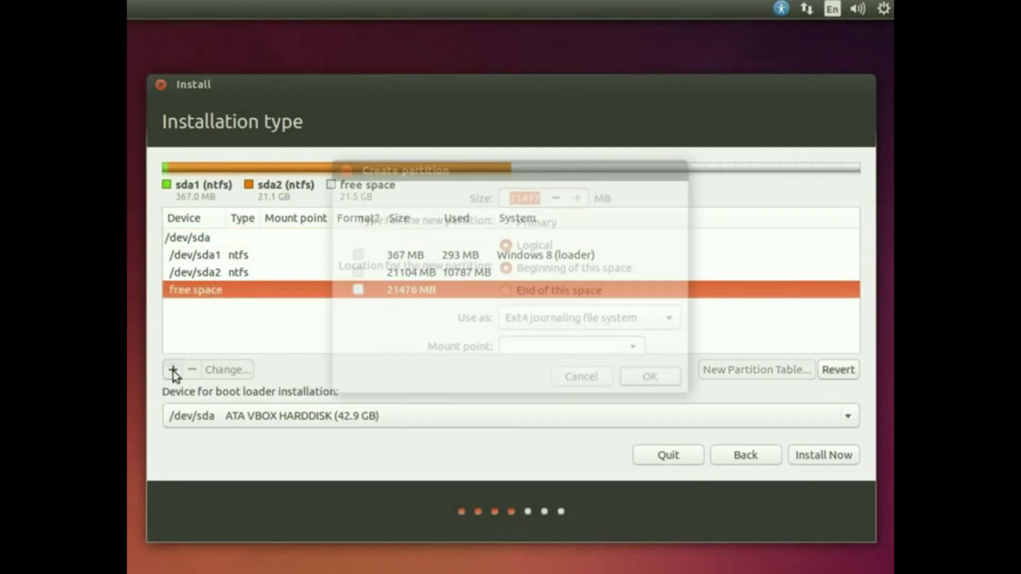
Give the new logical partition size 2048 MB and use it as swap area
drag(484, 173, 471, 178)
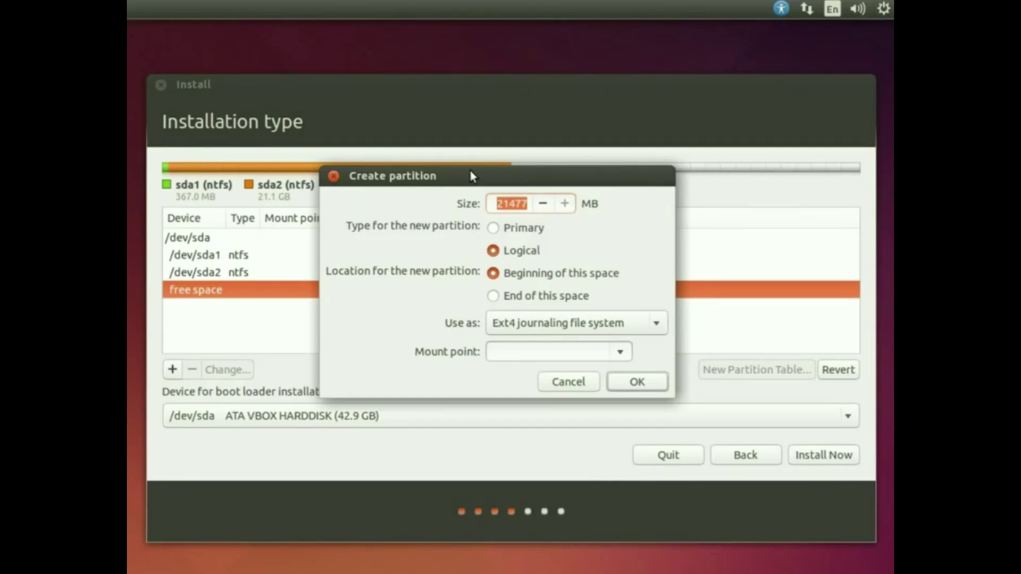
text(2048)
key(BackSpace)
text(8)
click(610, 323)
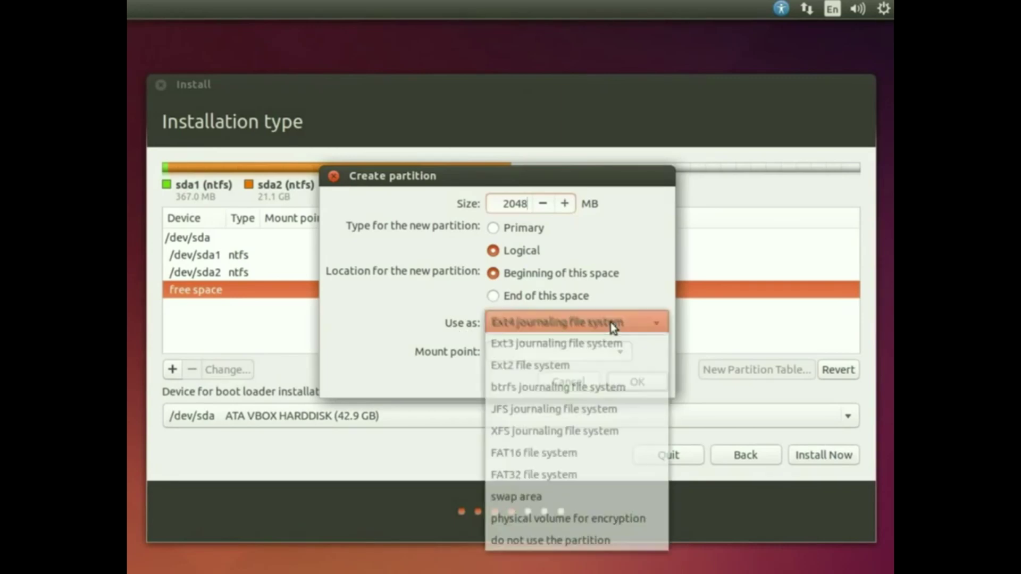
click(542, 496)
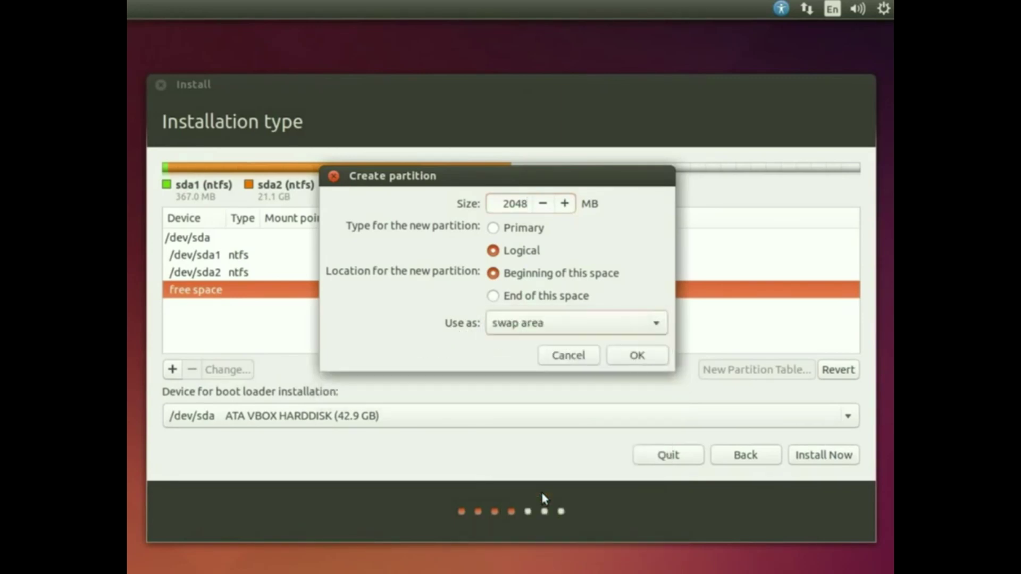
click(638, 357)
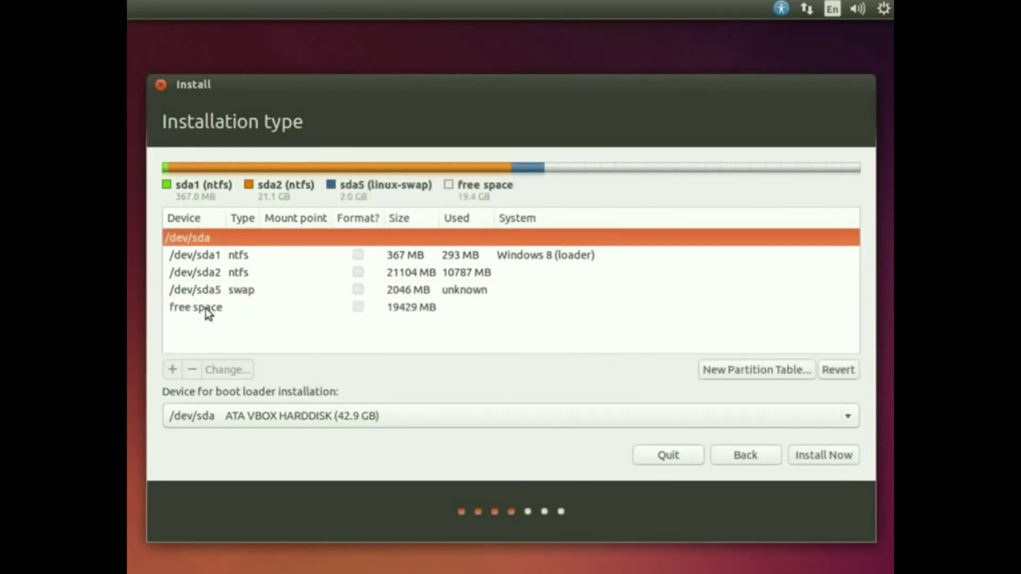
Make the remaining free space an Ext4 partition mounted at /, keeping /dev/sda for the boot loader
click(206, 309)
click(168, 372)
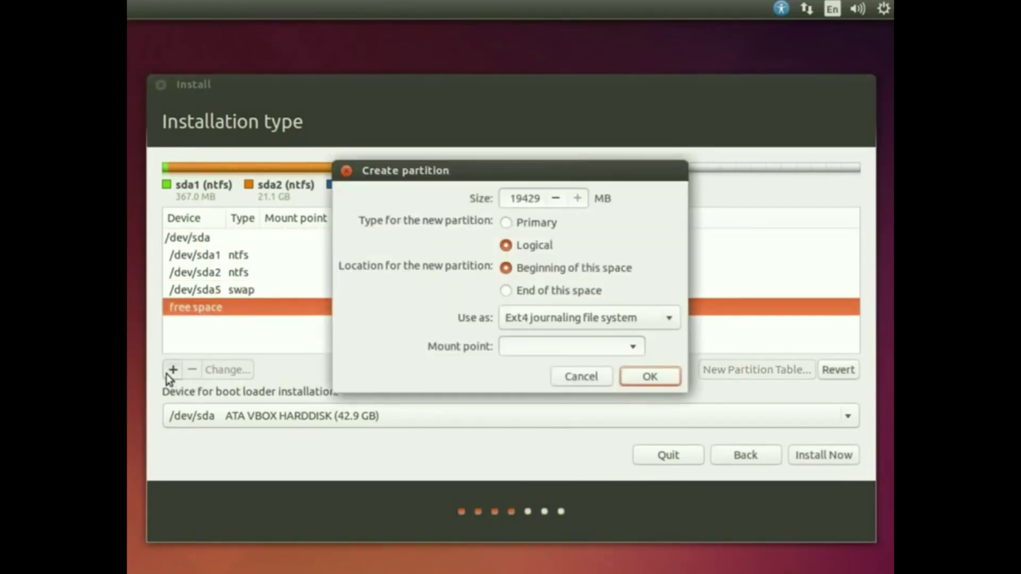
click(570, 322)
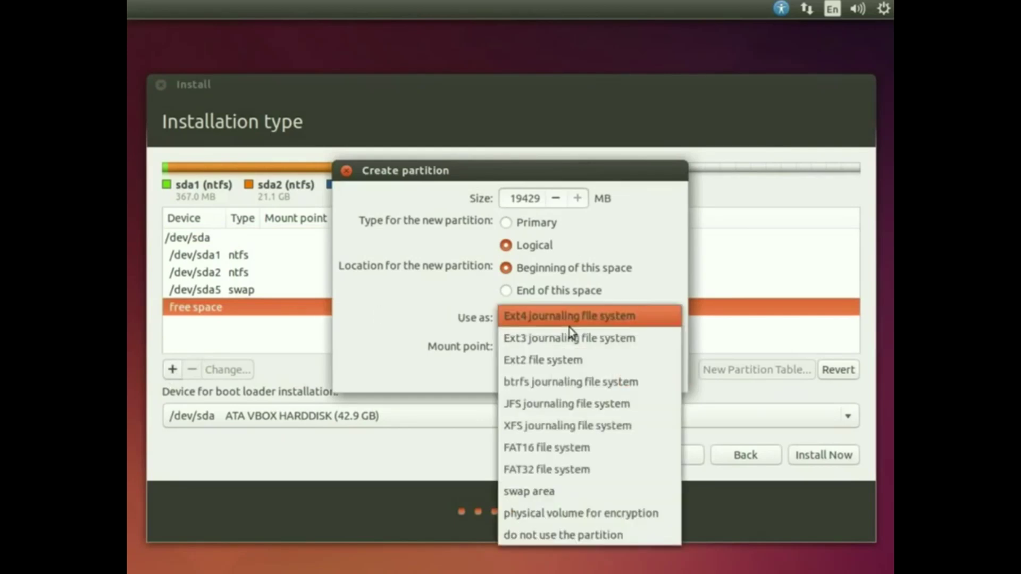
click(443, 350)
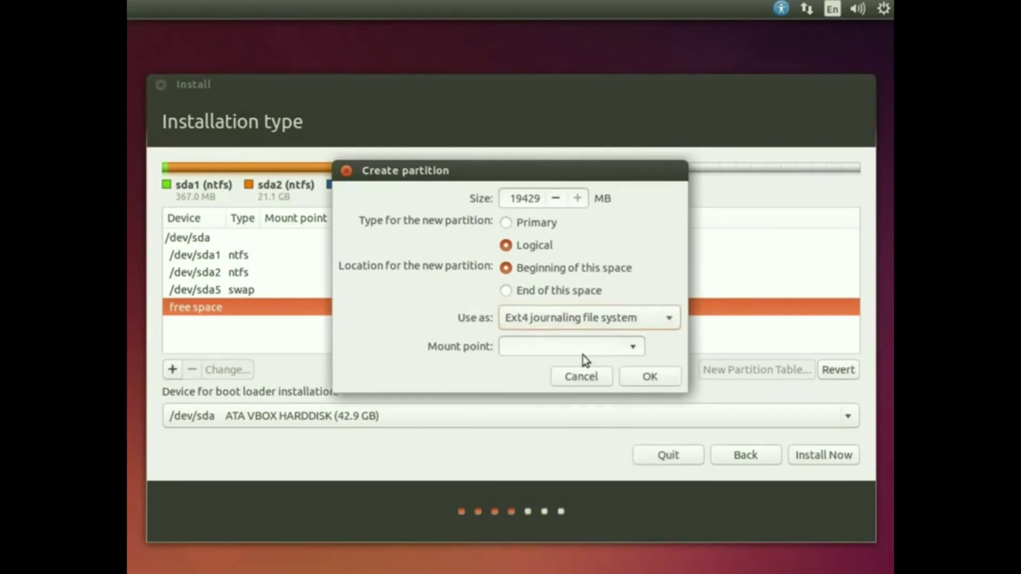
click(637, 347)
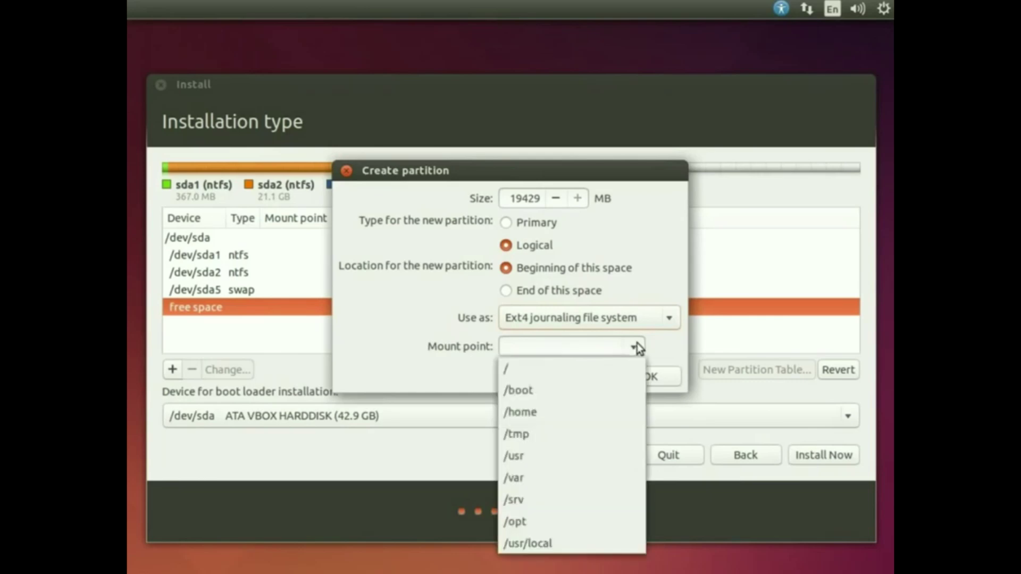
click(503, 375)
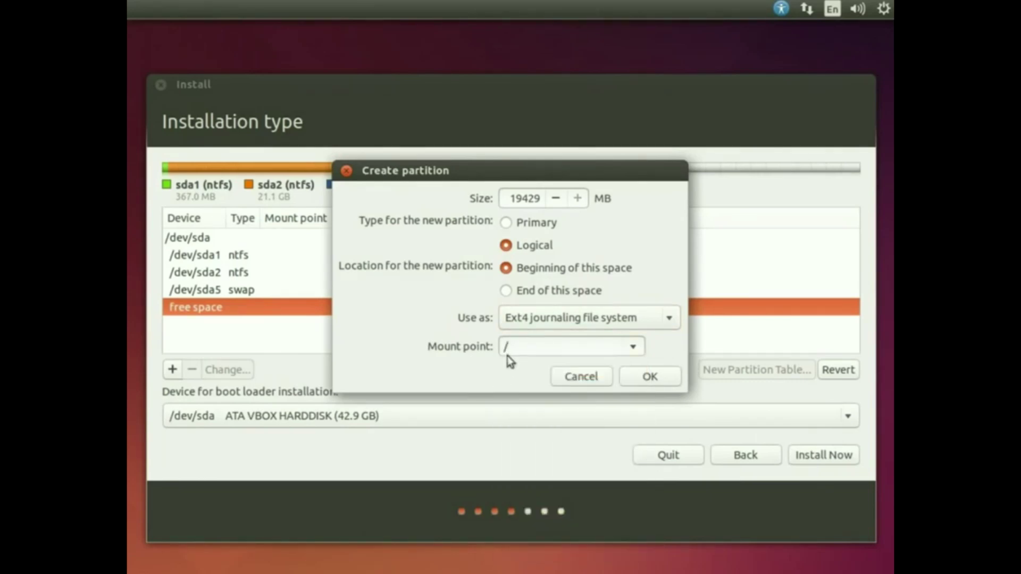
click(635, 377)
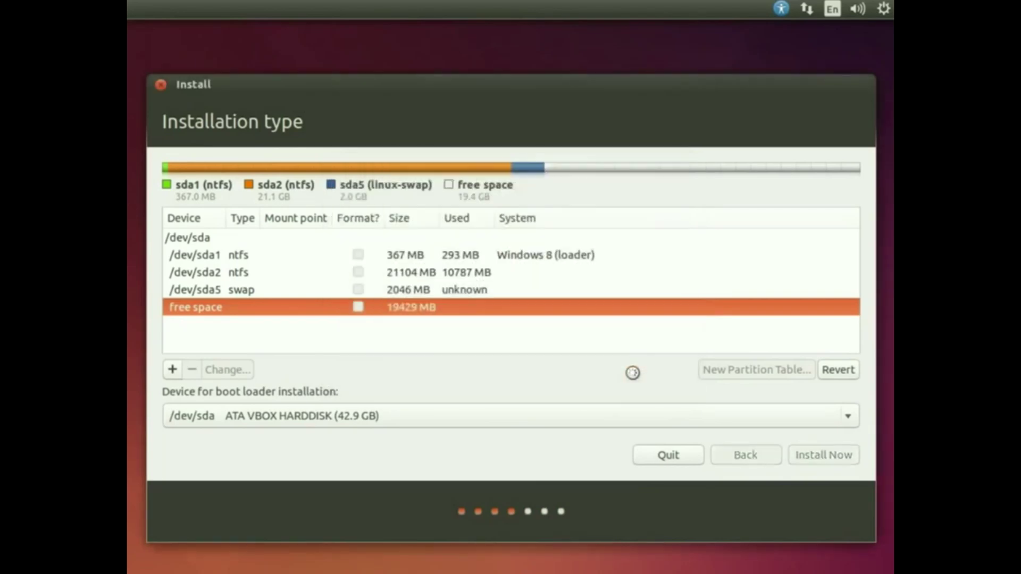
click(360, 416)
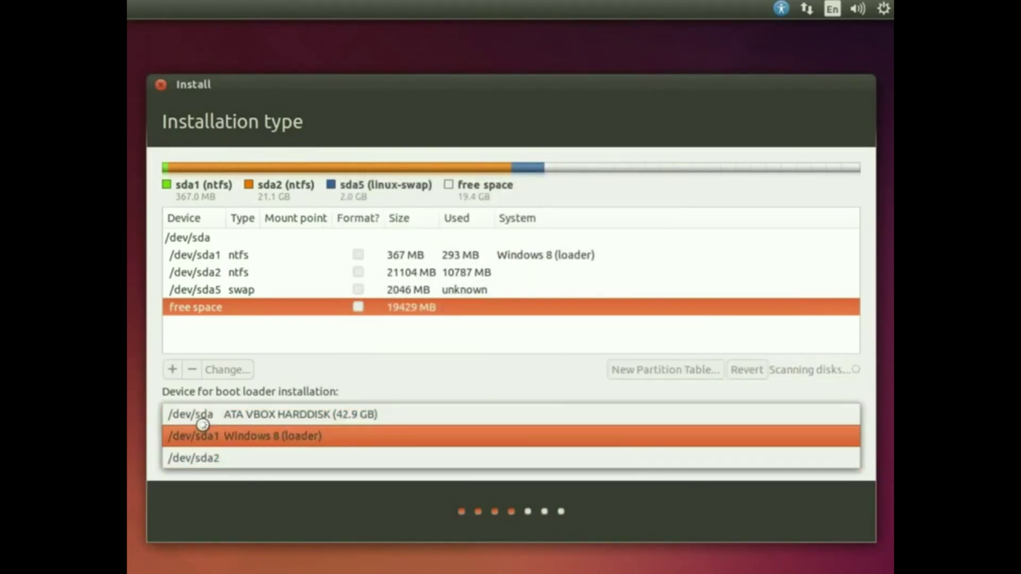
click(242, 415)
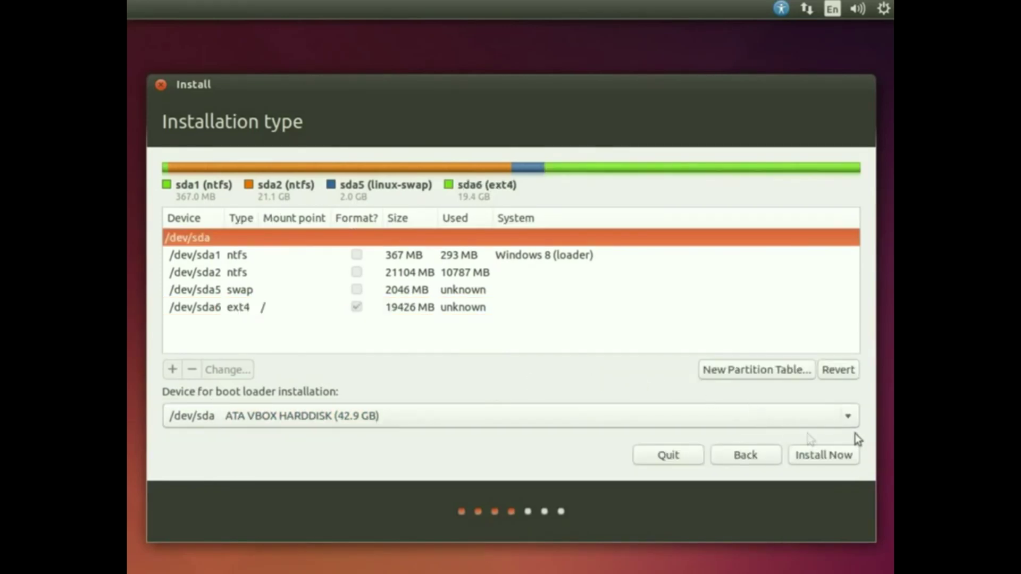
Confirm Install Now, accept the detected location, and keep the English (US) keyboard layout
click(820, 458)
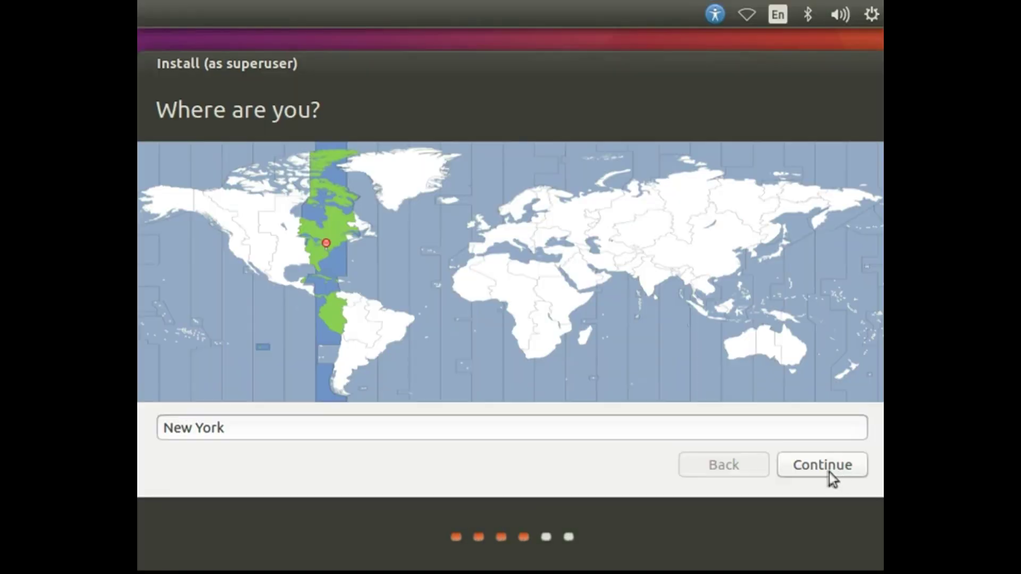
click(828, 472)
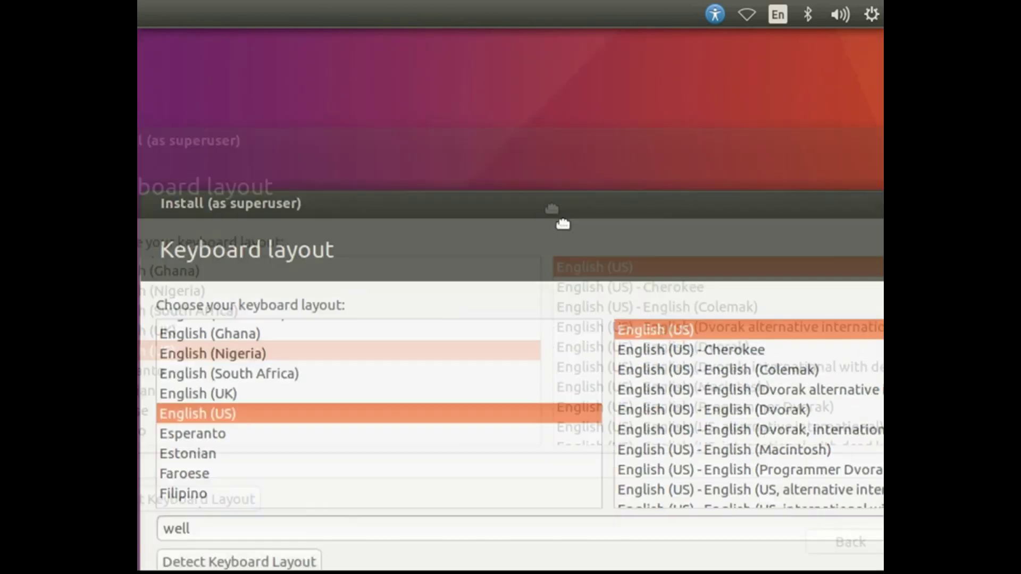
drag(562, 224, 333, 64)
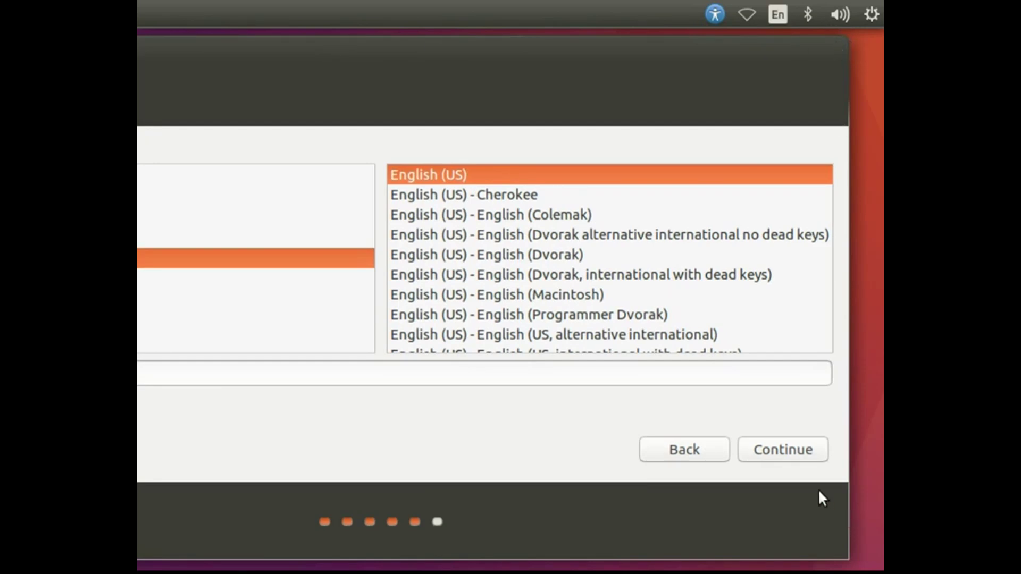
click(803, 457)
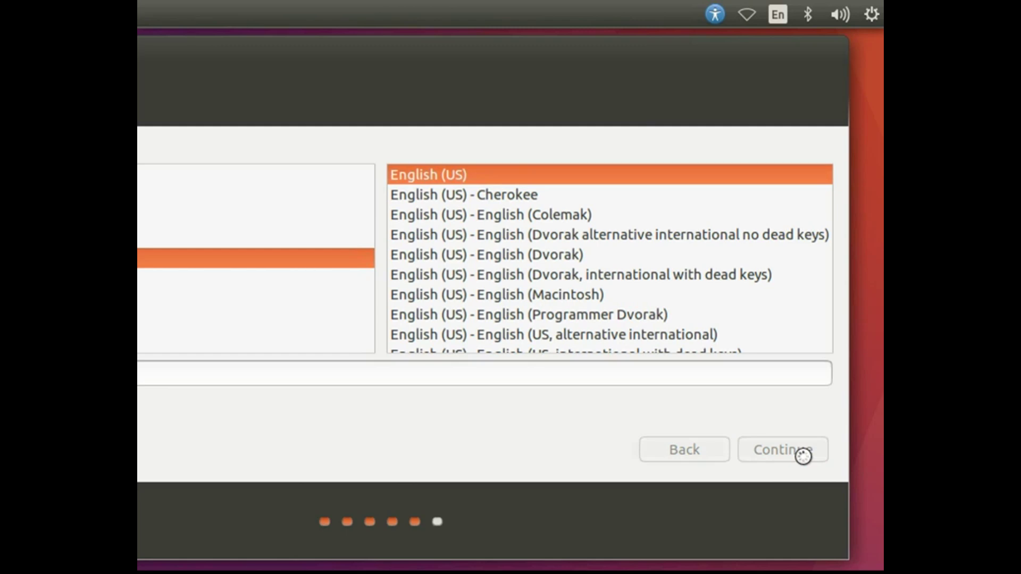
drag(547, 57, 579, 59)
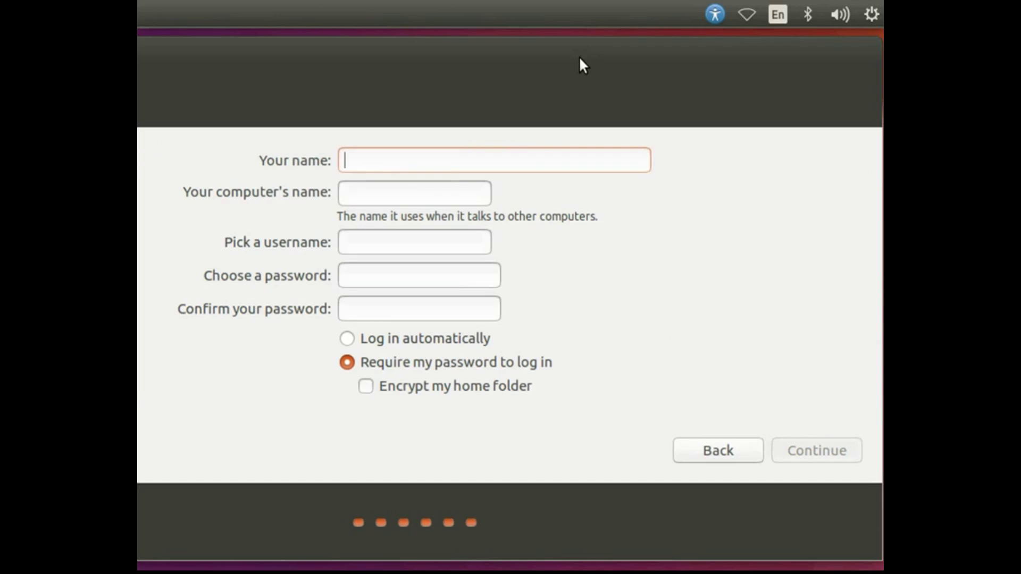
Enter the user's name and account details in Who are you?, then continue to Installation Complete
text(sayed)
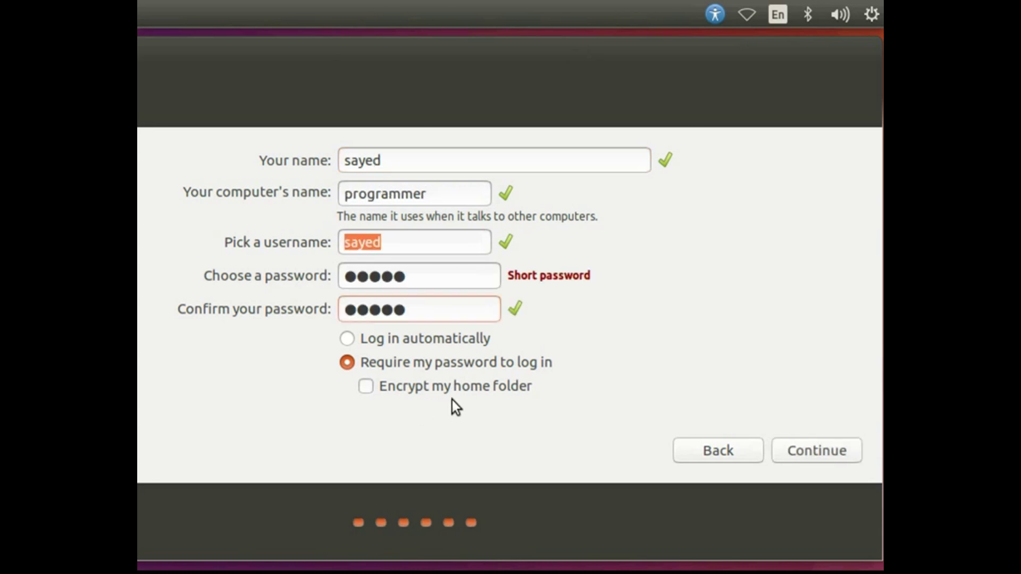
click(790, 453)
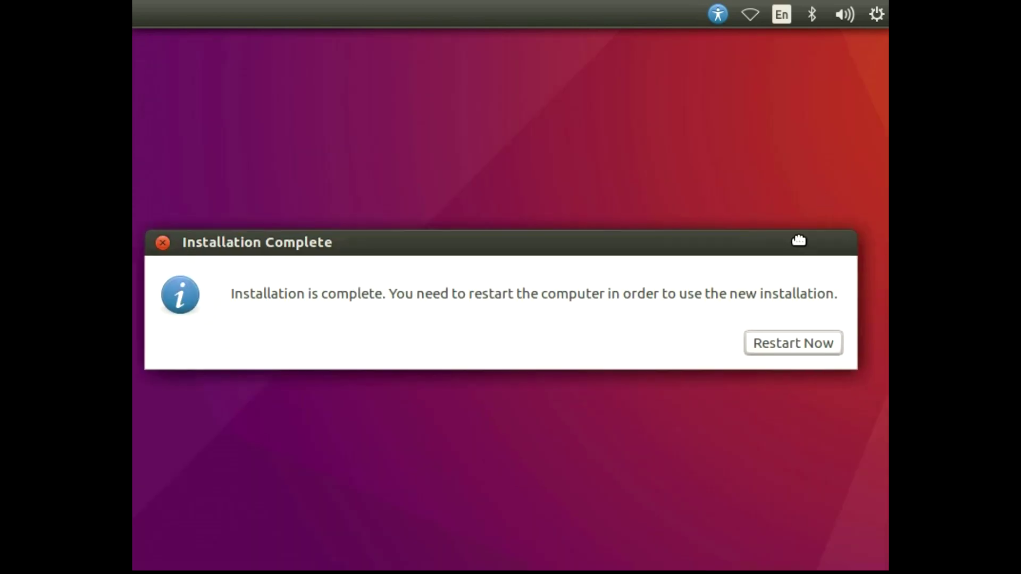
Restart into the new Ubuntu, log in with the account password, and choose Shut Down from the gear menu
drag(799, 241, 805, 202)
click(825, 310)
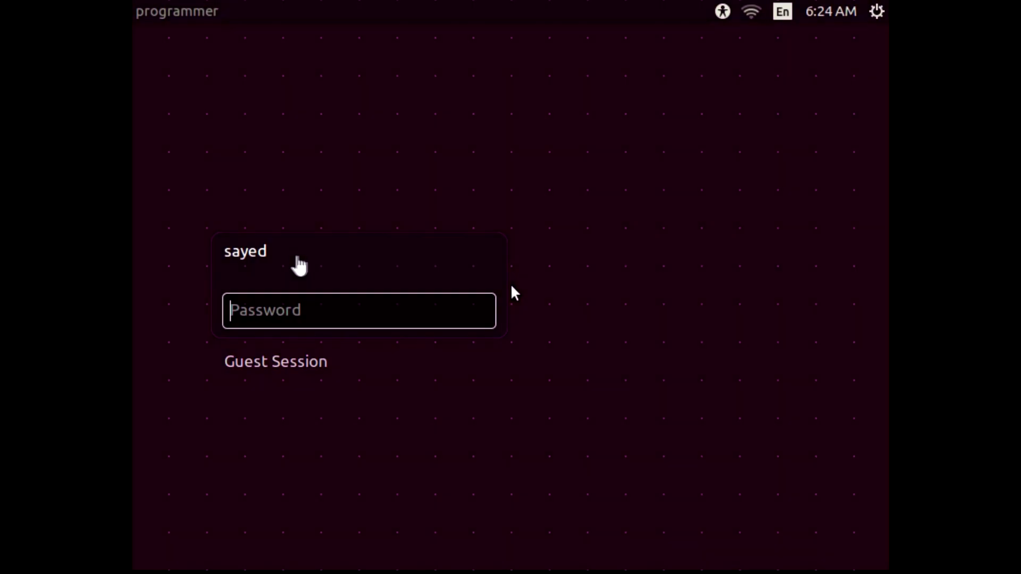
text(*****)
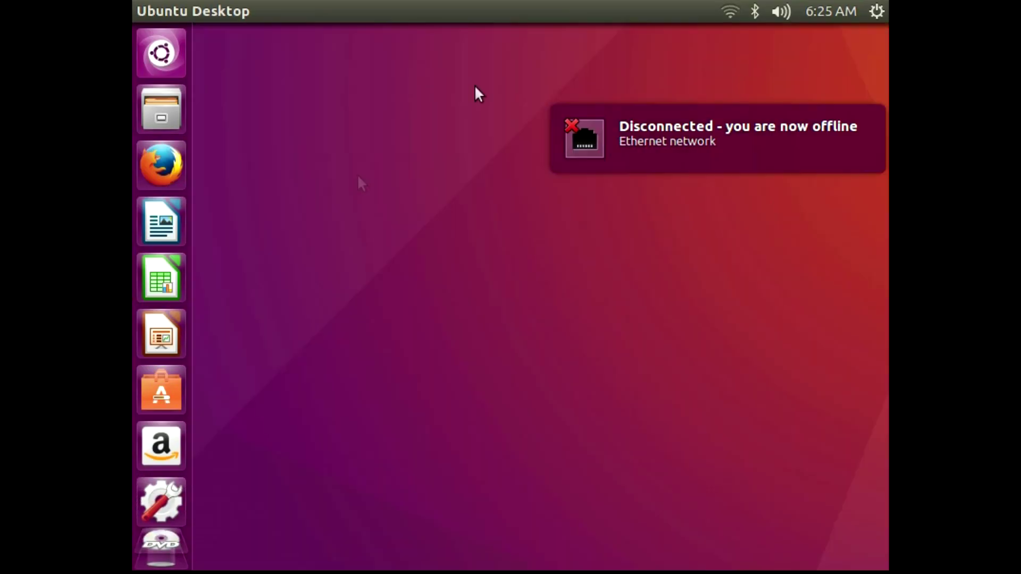
click(876, 10)
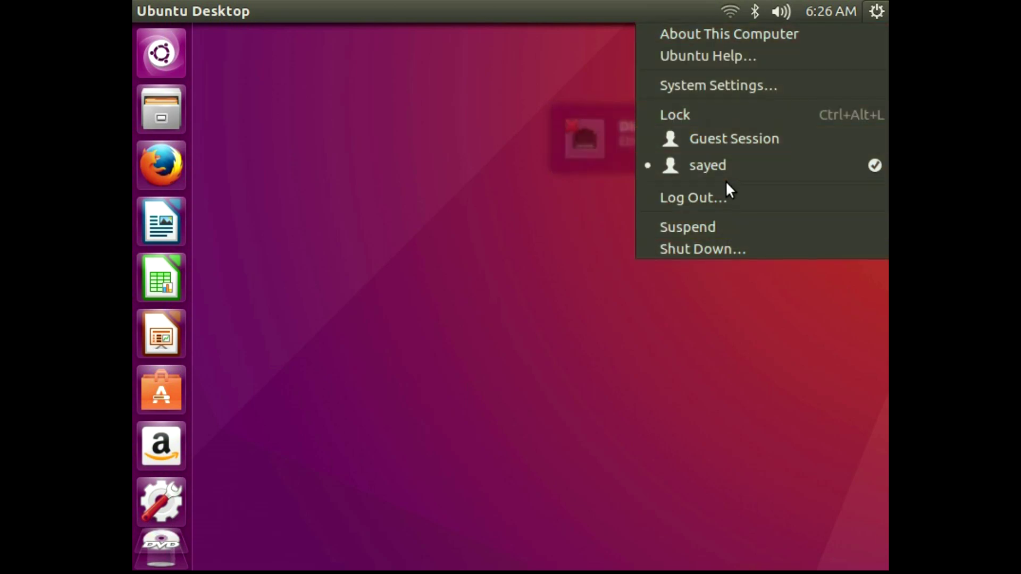
click(722, 250)
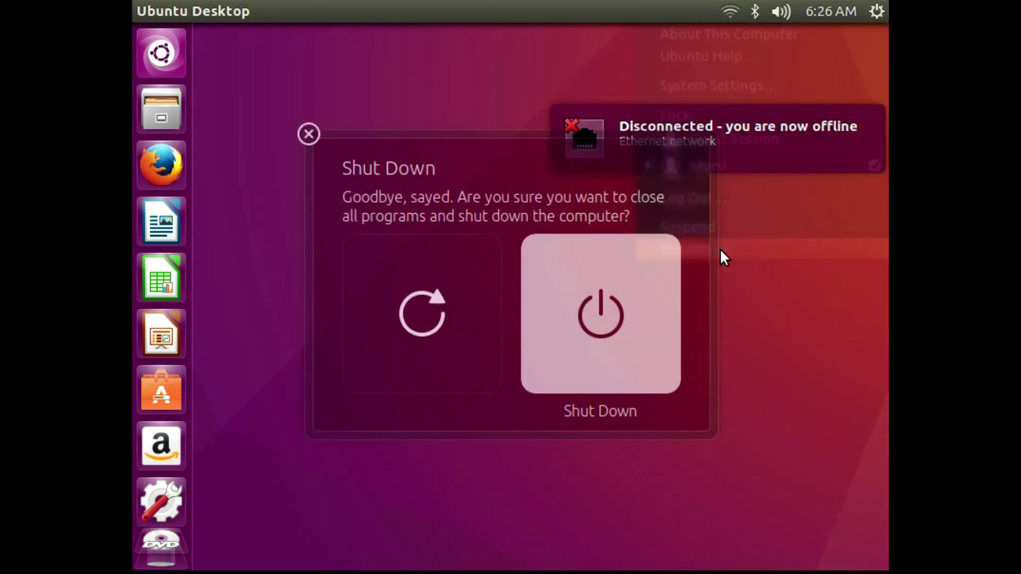